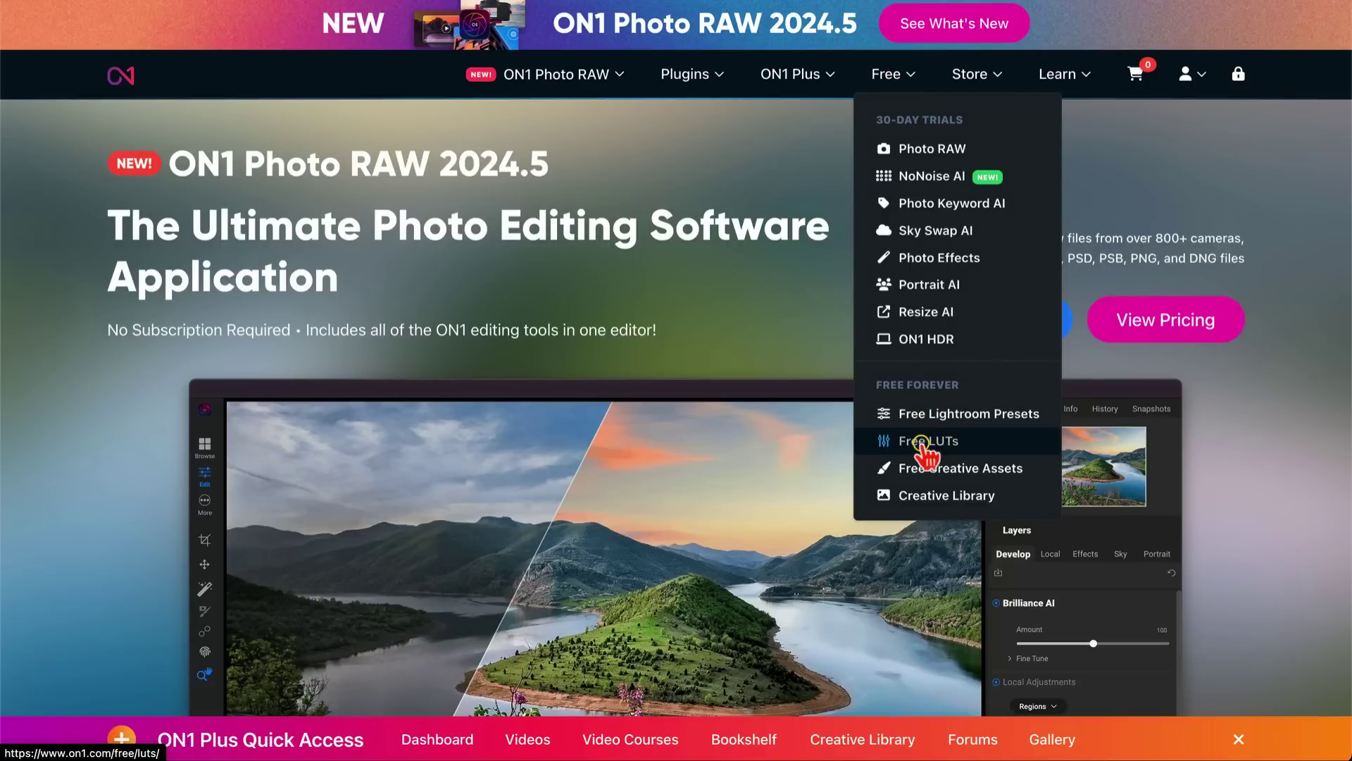
- Go to ON1's Free LUTs page listing the free LUT packs
left_click(958, 441)
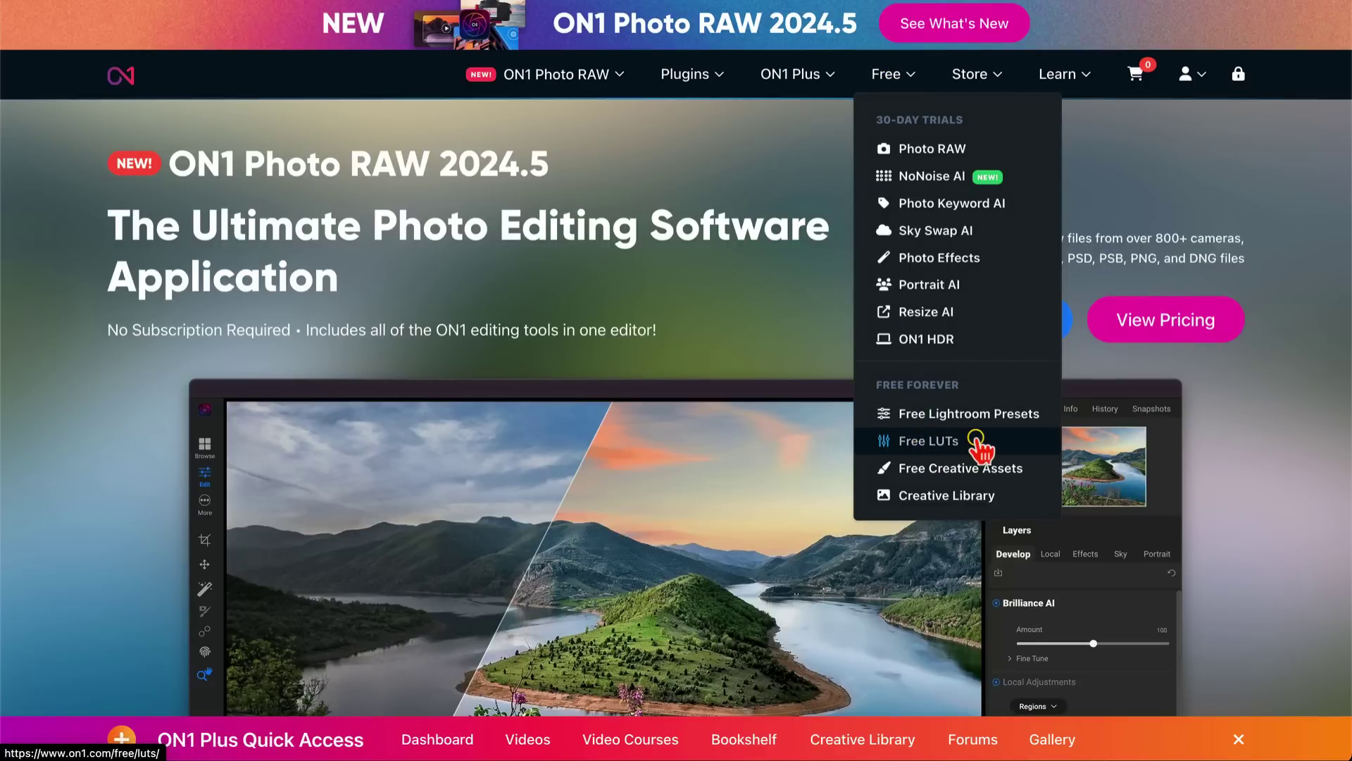
scroll(931, 411, "down", 1)
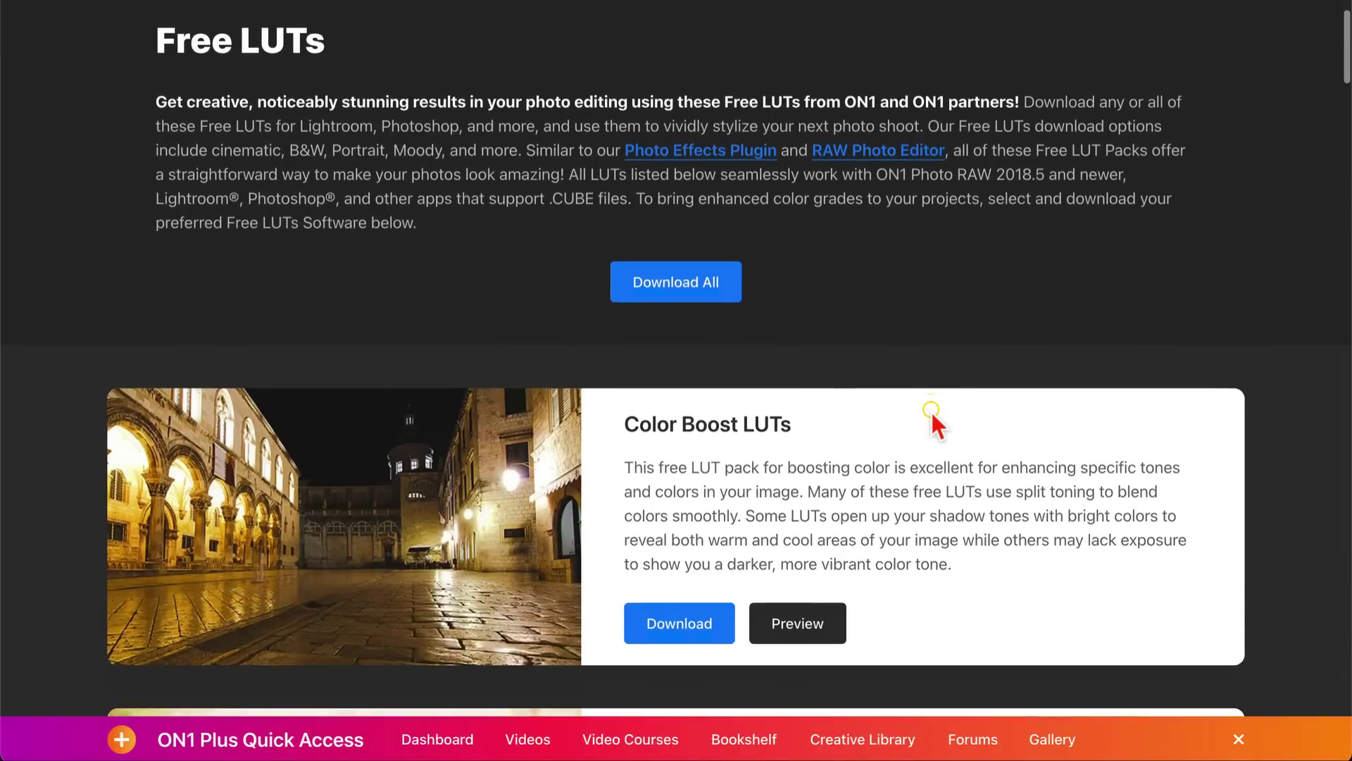
scroll(931, 410, "down", 2)
scroll(931, 410, "down", 2)
scroll(931, 410, "down", 2)
scroll(930, 410, "down", 2)
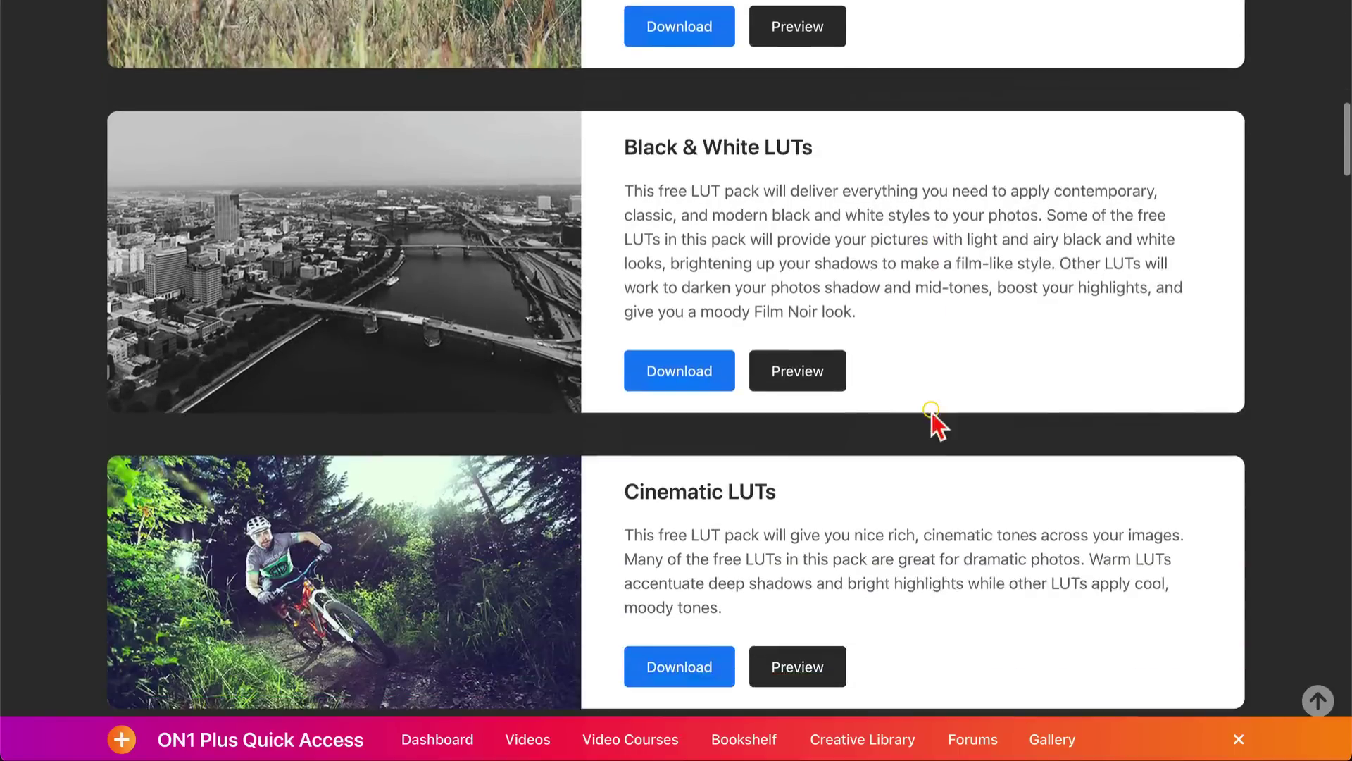
scroll(931, 410, "down", 1)
scroll(931, 410, "down", 1)
scroll(931, 409, "down", 1)
scroll(932, 411, "down", 1)
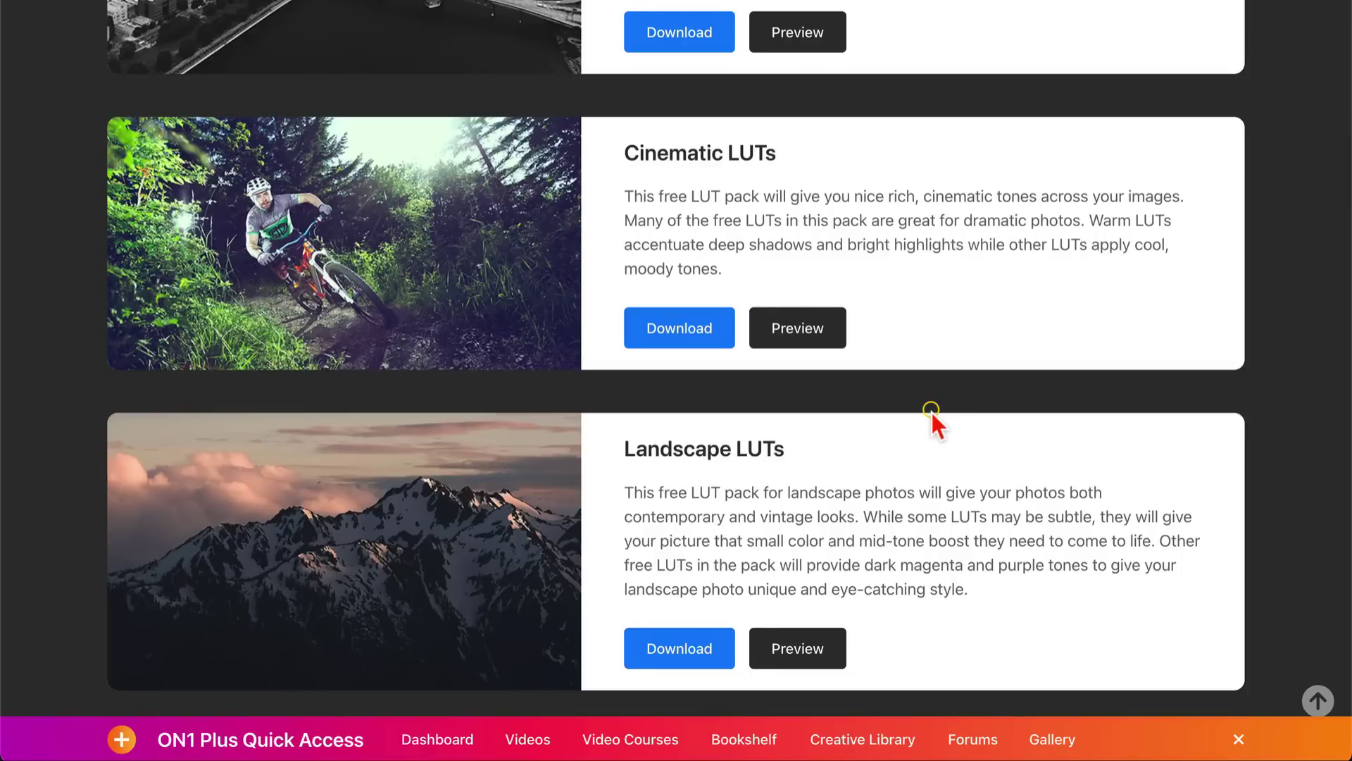
scroll(931, 415, "down", 5)
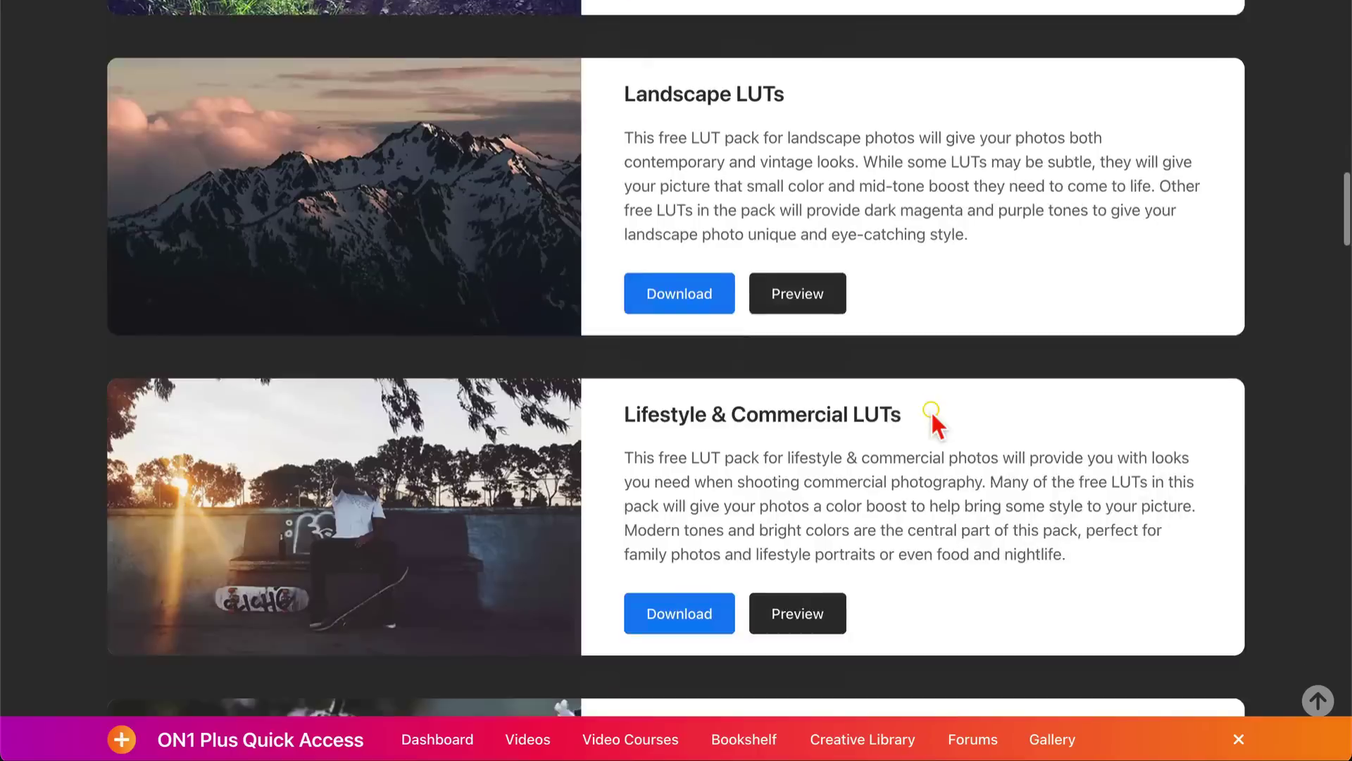
scroll(932, 410, "down", 3)
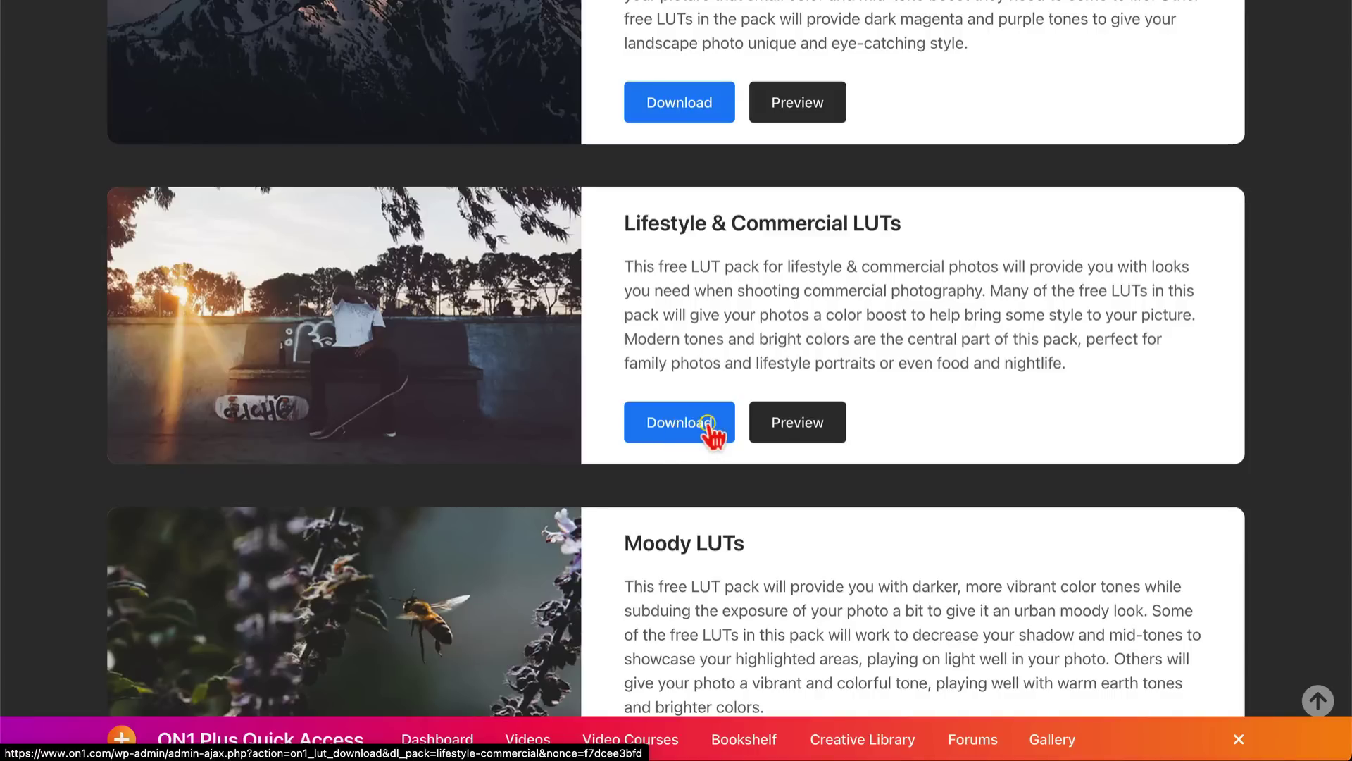
- Download the Lifestyle & Commercial LUTs pack from its card on the Free LUTs page
left_click(696, 424)
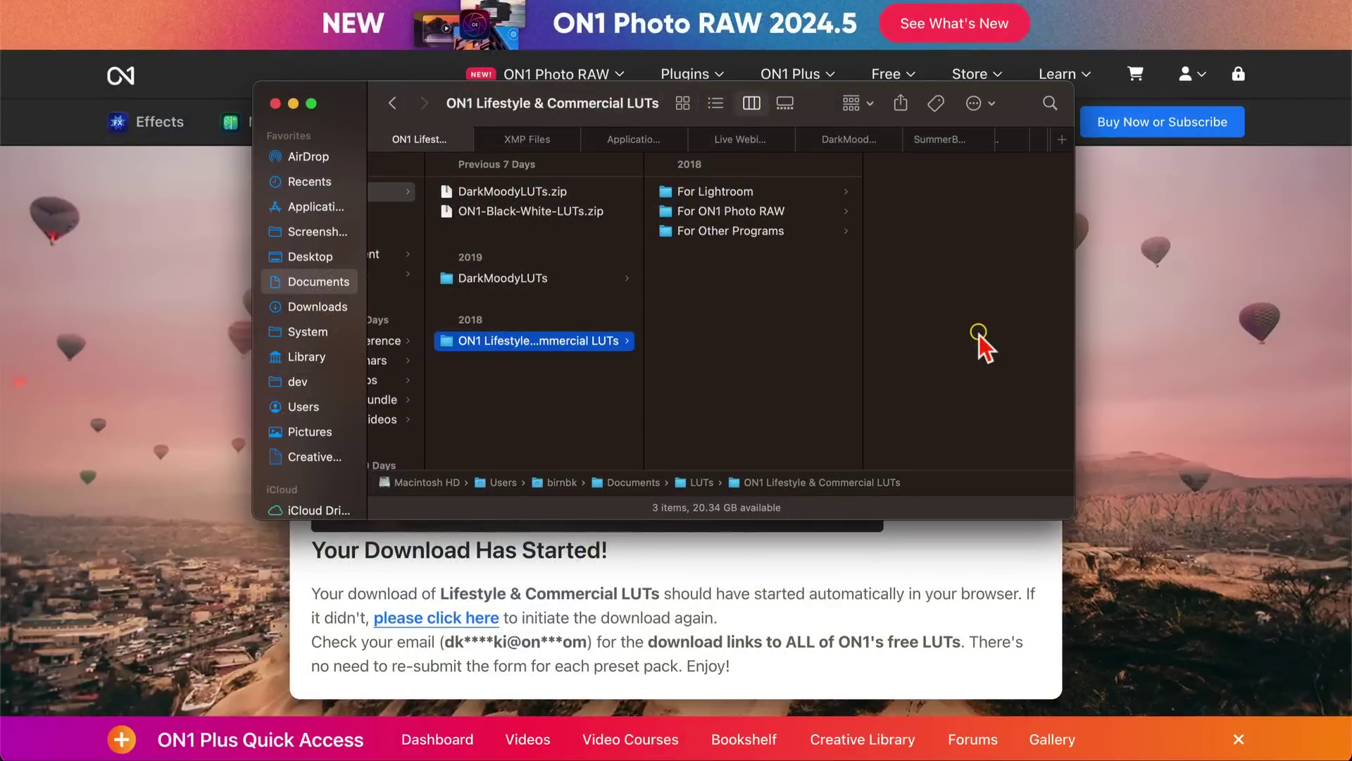
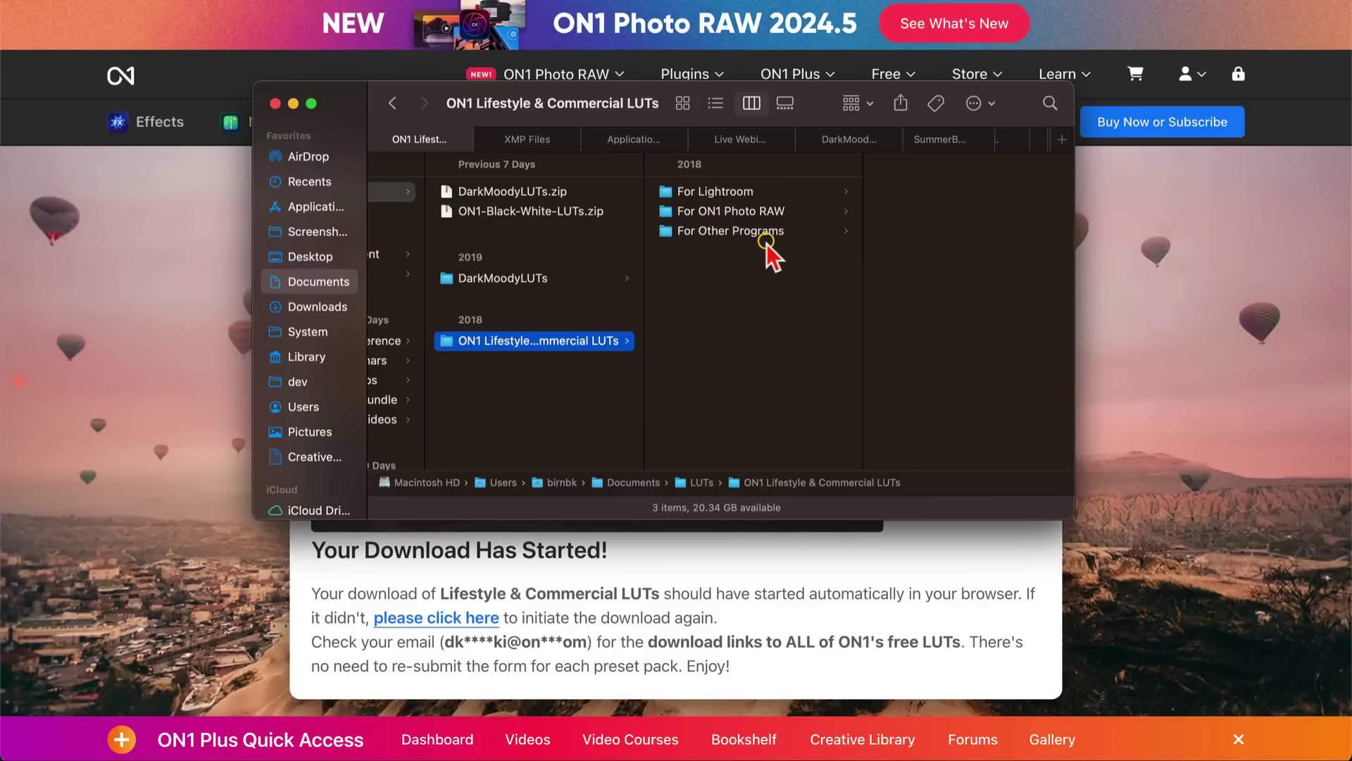
- Open the context menu for the .ONPreset file in For ON1 Photo RAW > ON1 Lifestyle & Commercial LUTs
left_click(751, 214)
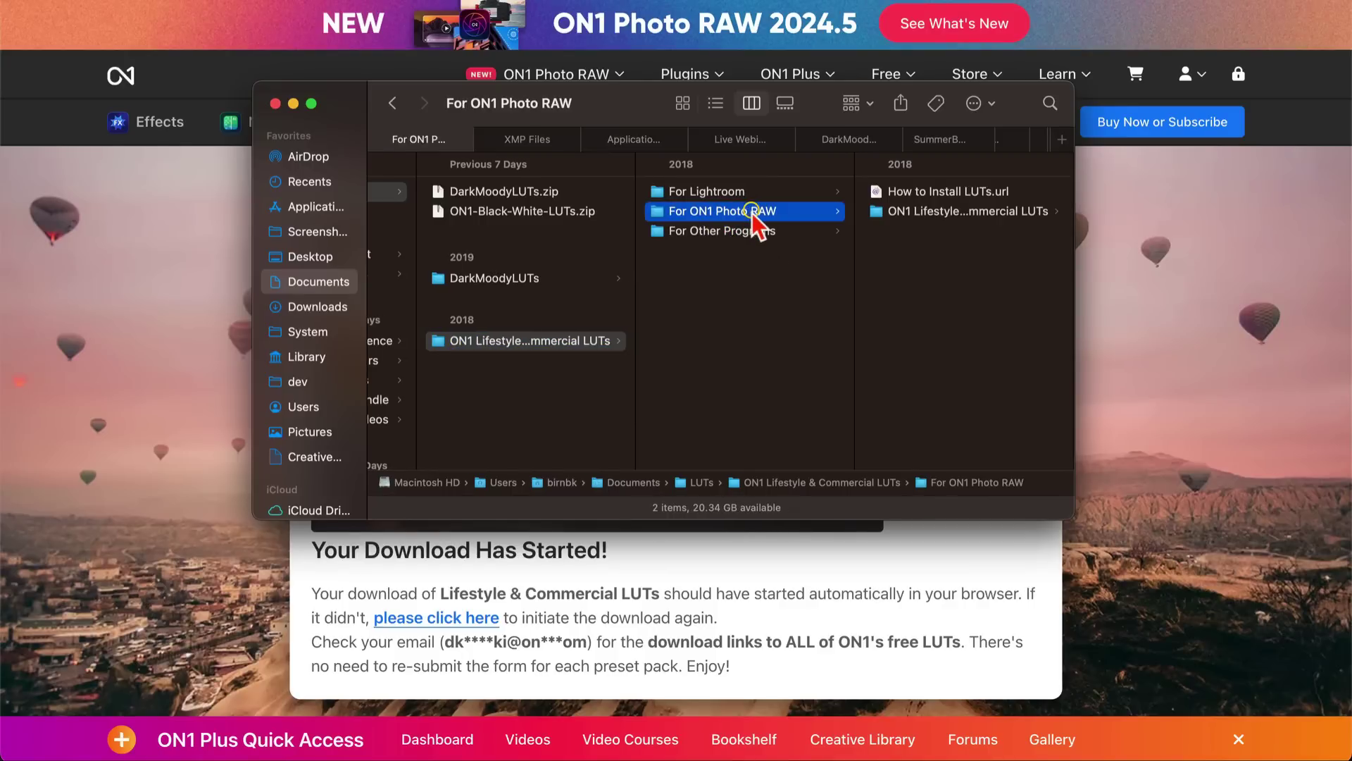
left_click(965, 211)
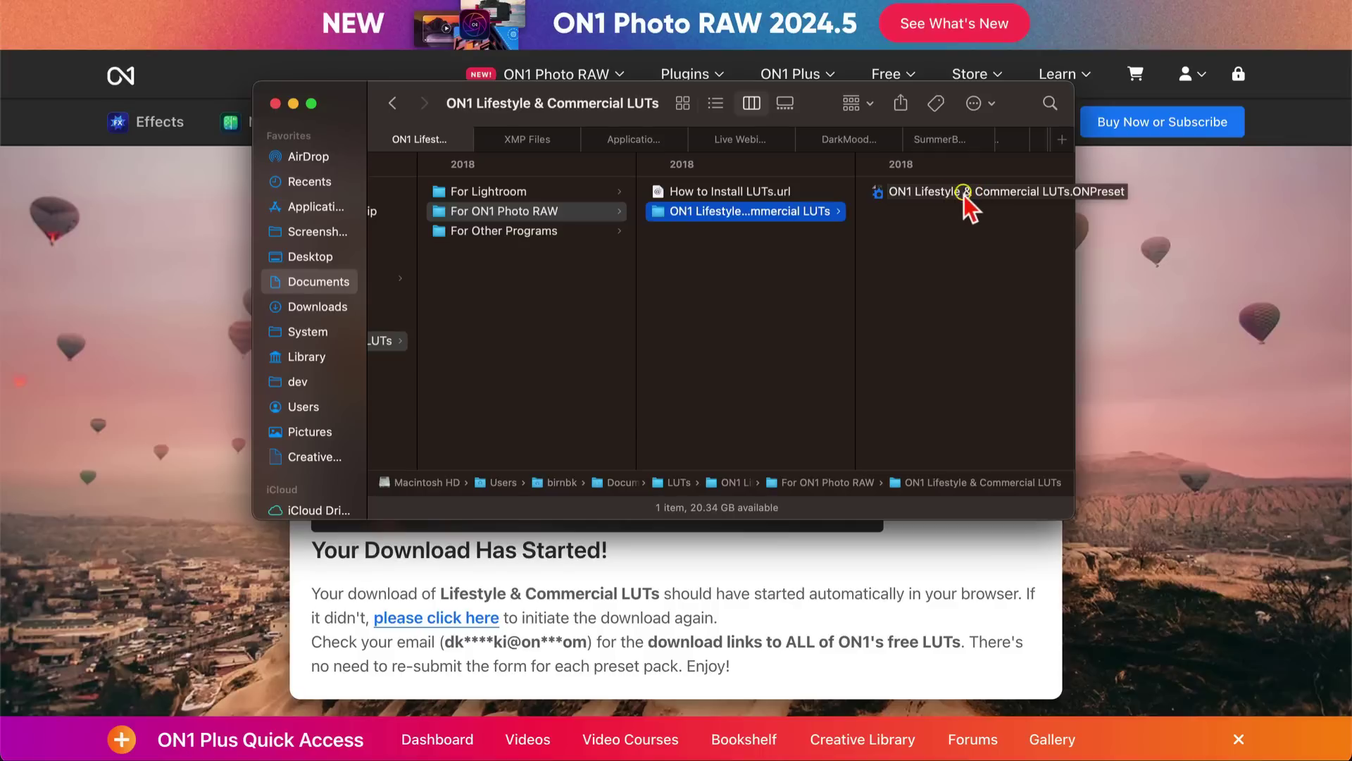
right_click(940, 202)
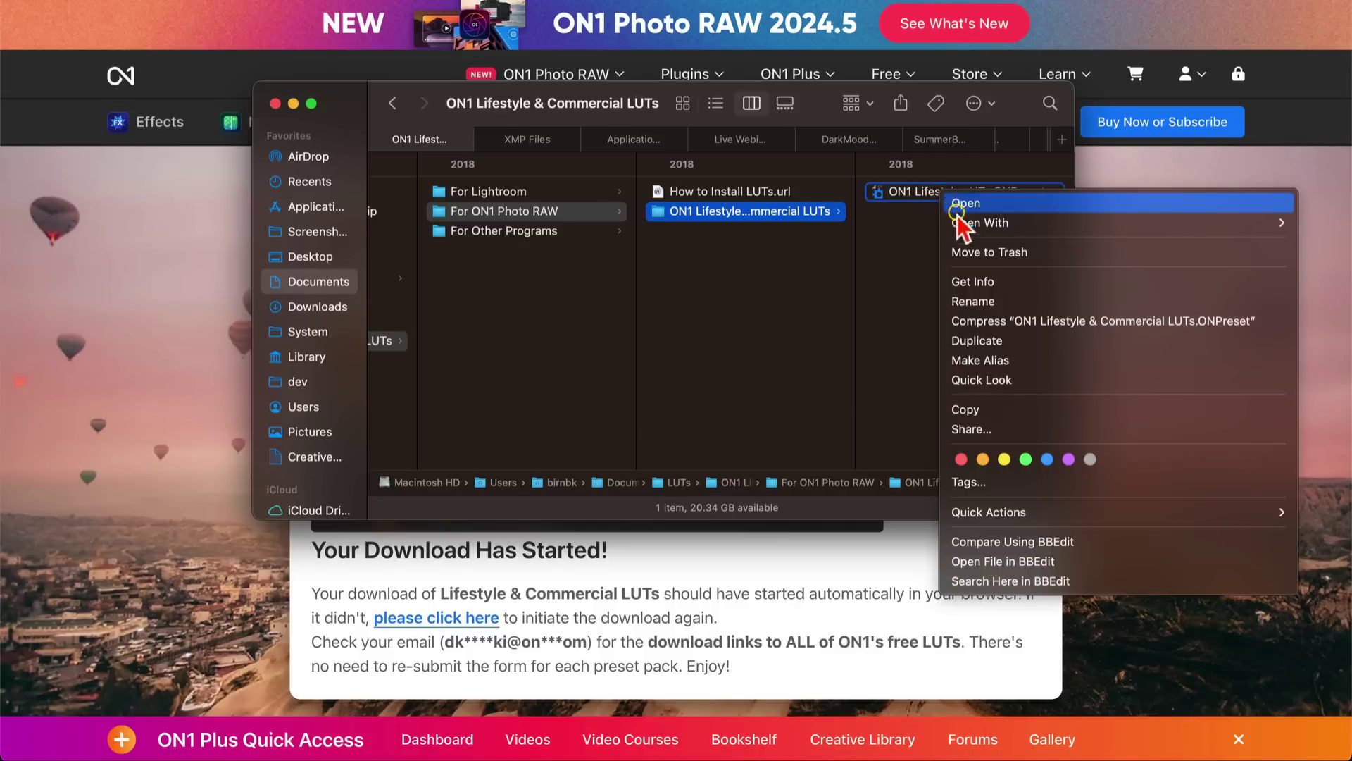
mouse_move(981, 223)
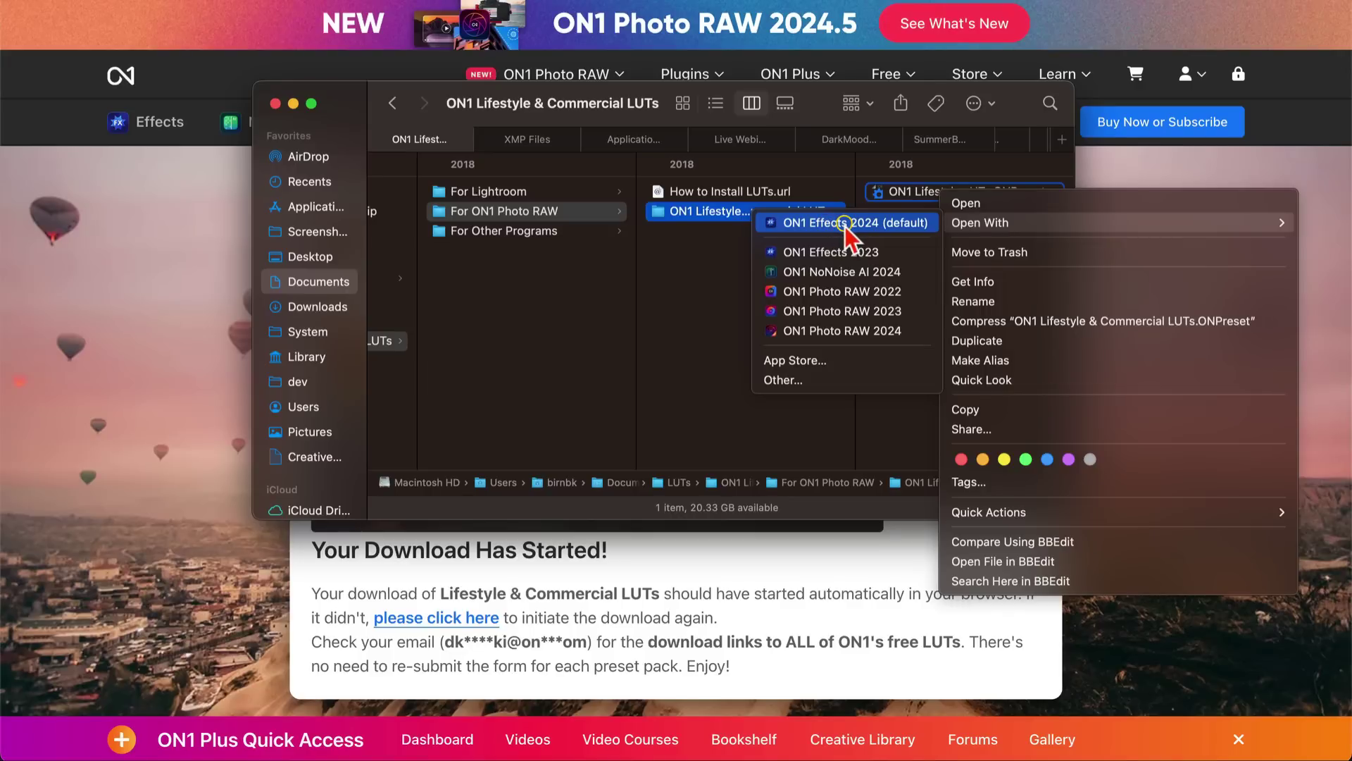
- Open the preset with ON1 Effects 2024, confirm installation, and close the 20-files-installed message
left_click(845, 226)
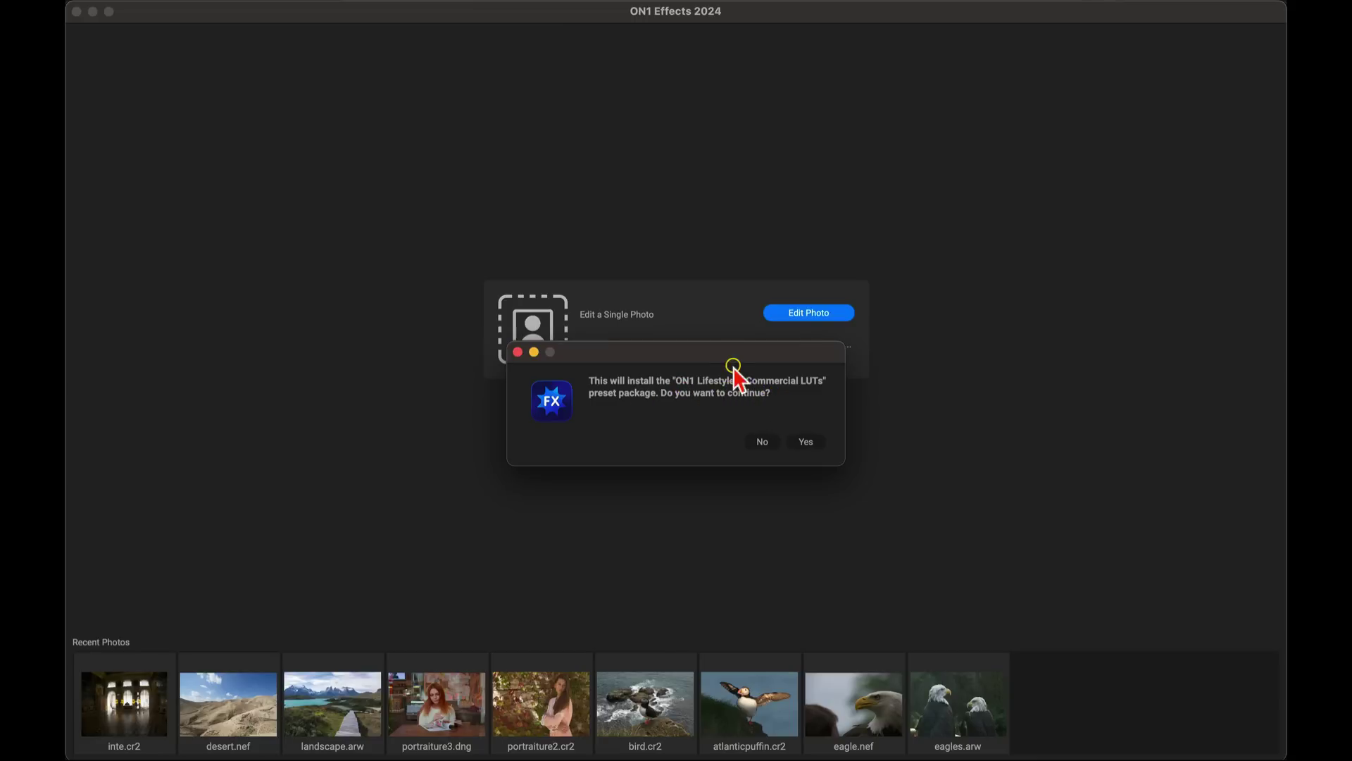
left_click(806, 442)
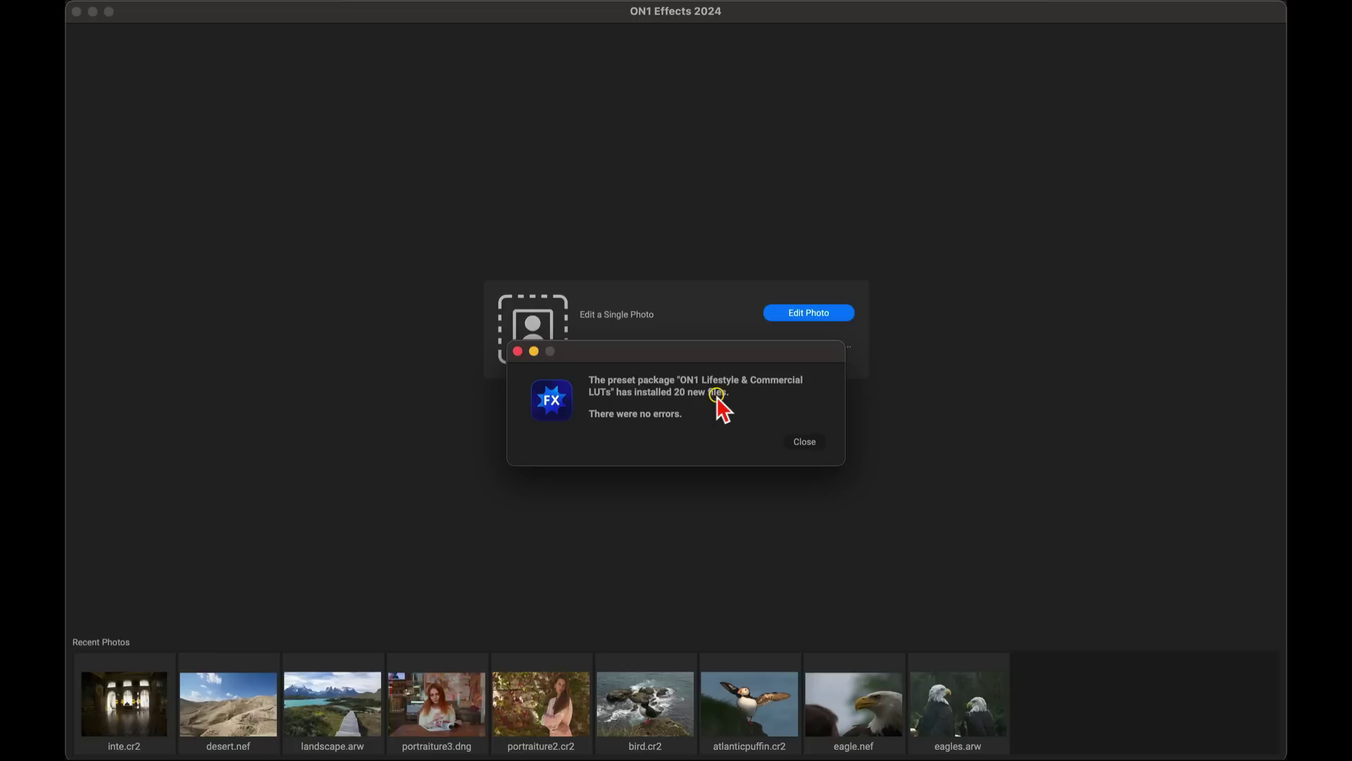
left_click(807, 444)
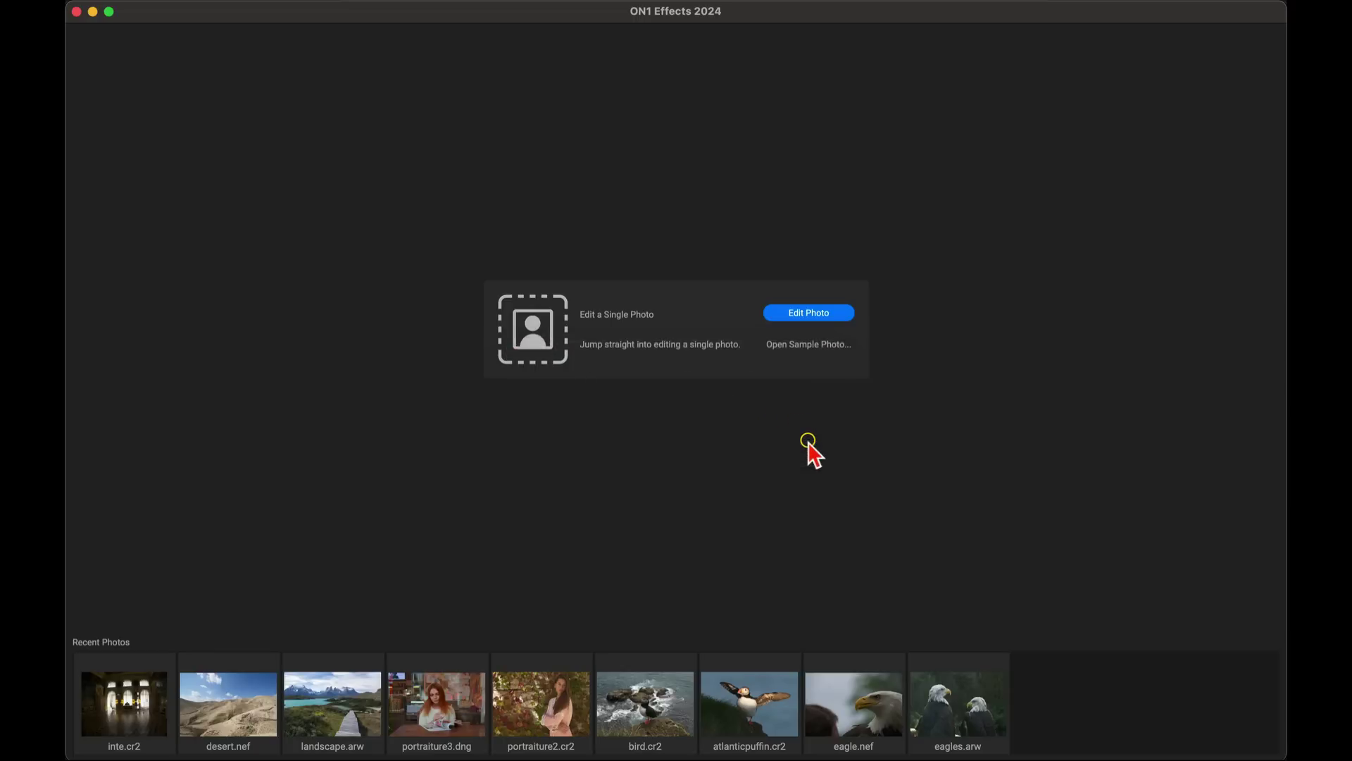
- Open skyline.nef from the 'using luts to color grade' folder with Edit Photo
left_click(819, 314)
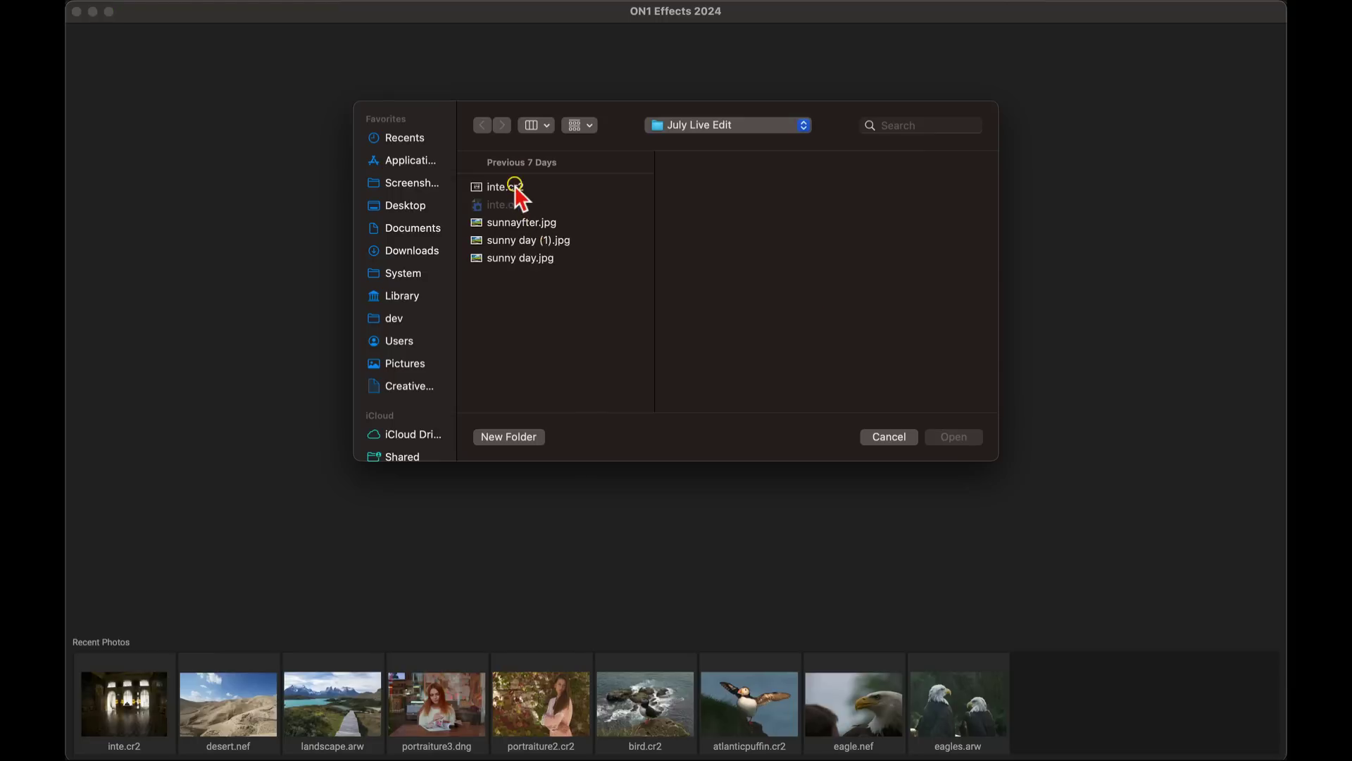
left_click(687, 126)
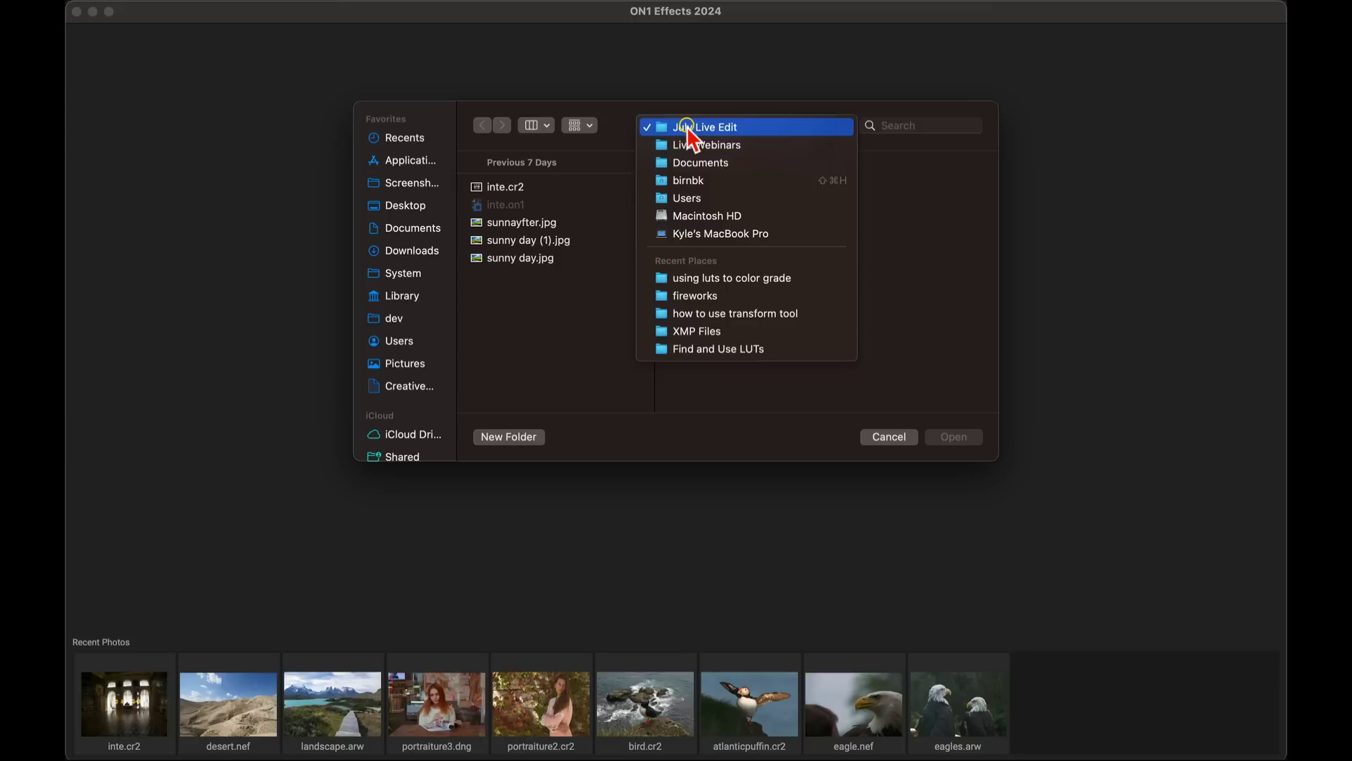
left_click(728, 279)
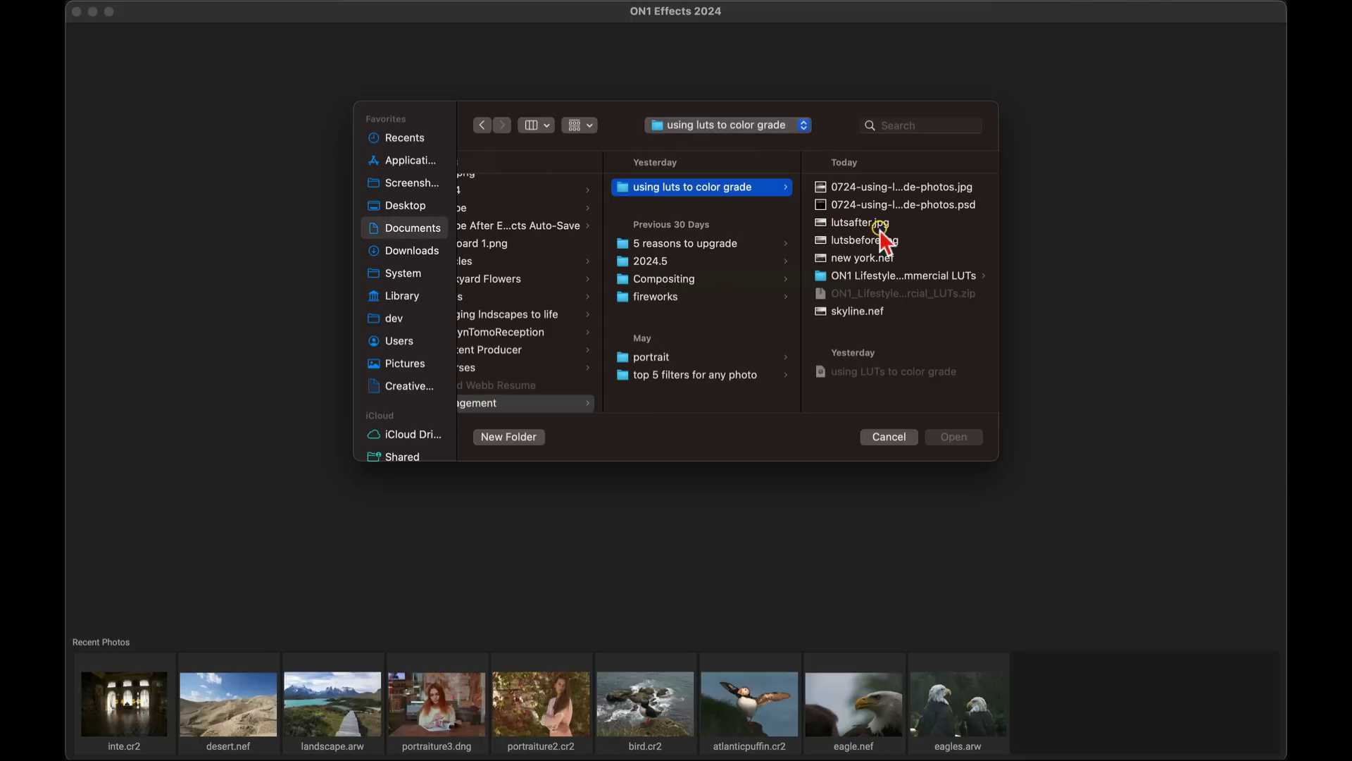
left_click(877, 314)
left_click(954, 439)
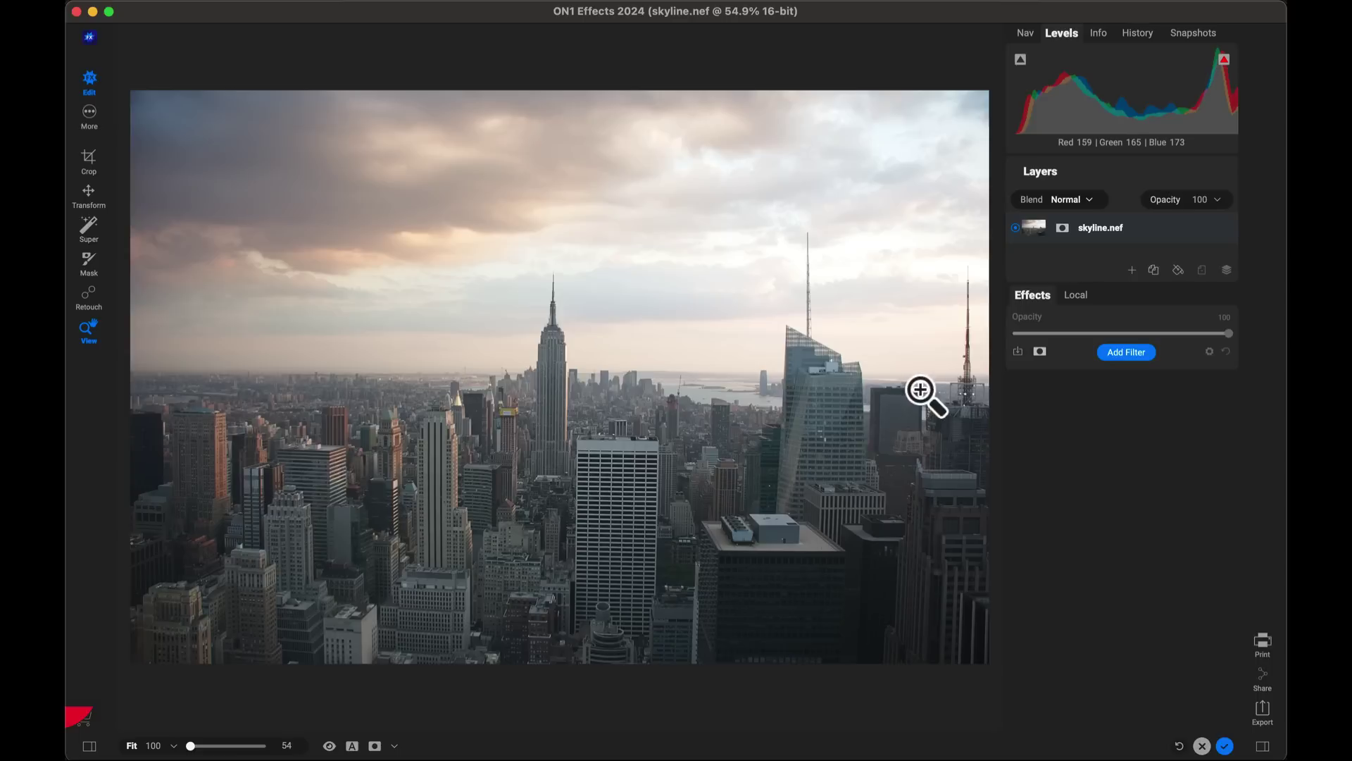
- Add a LUTs filter to the skyline photo and preview the Canon LUTs category
left_click(1127, 352)
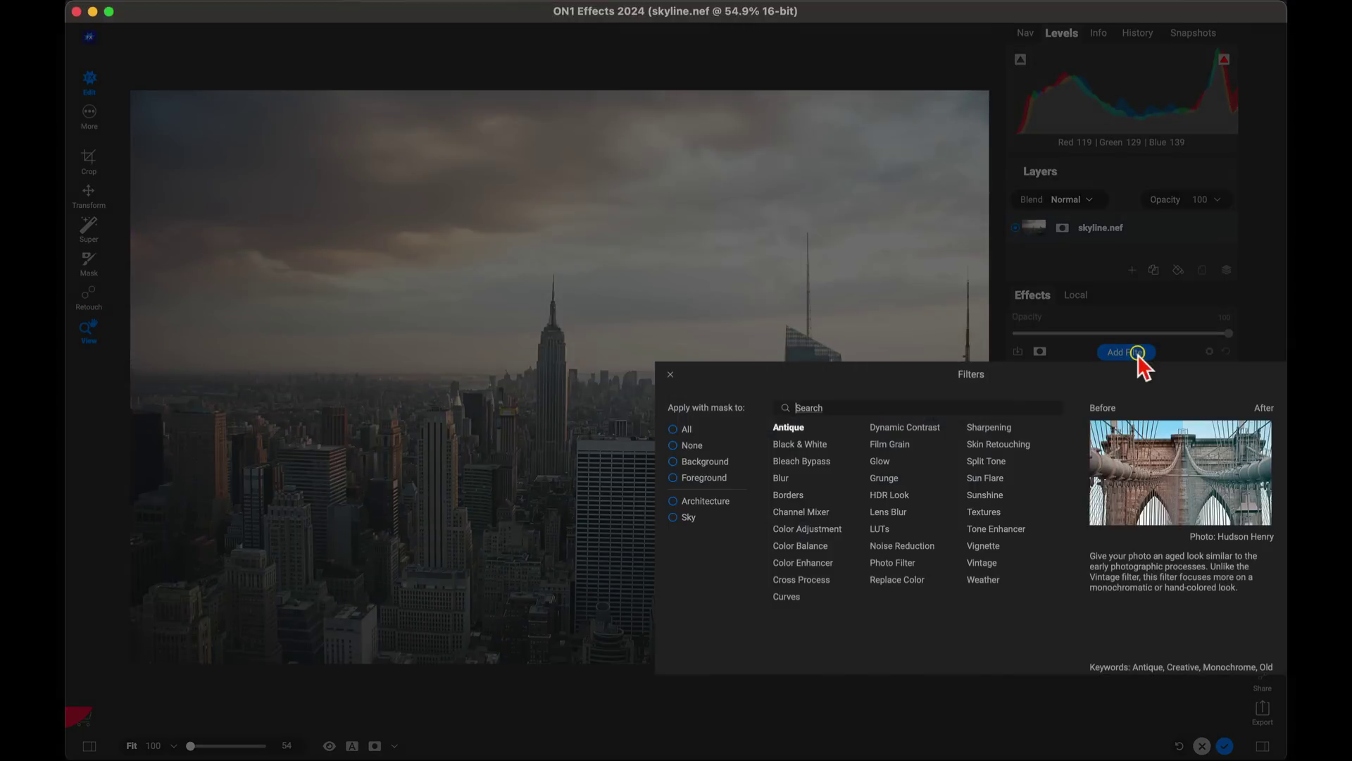
left_click(882, 528)
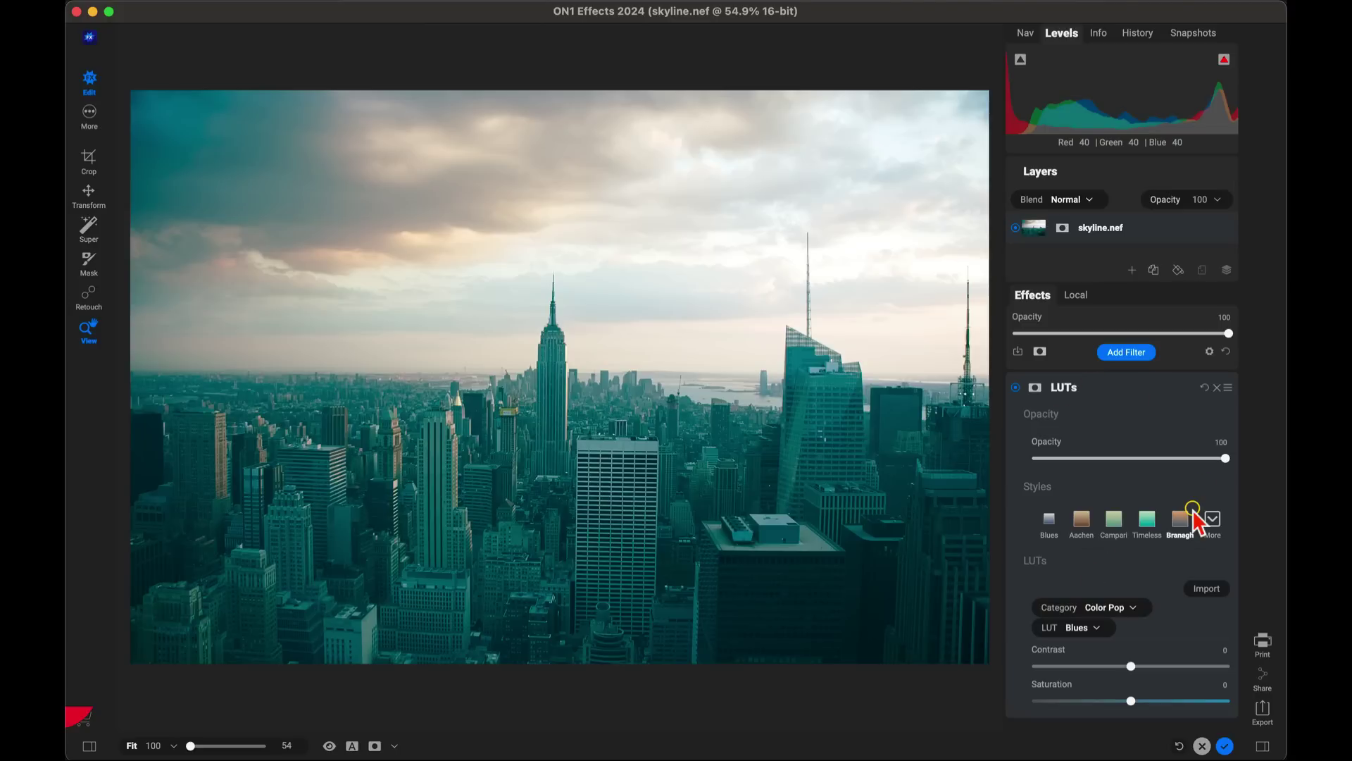
left_click(1129, 611)
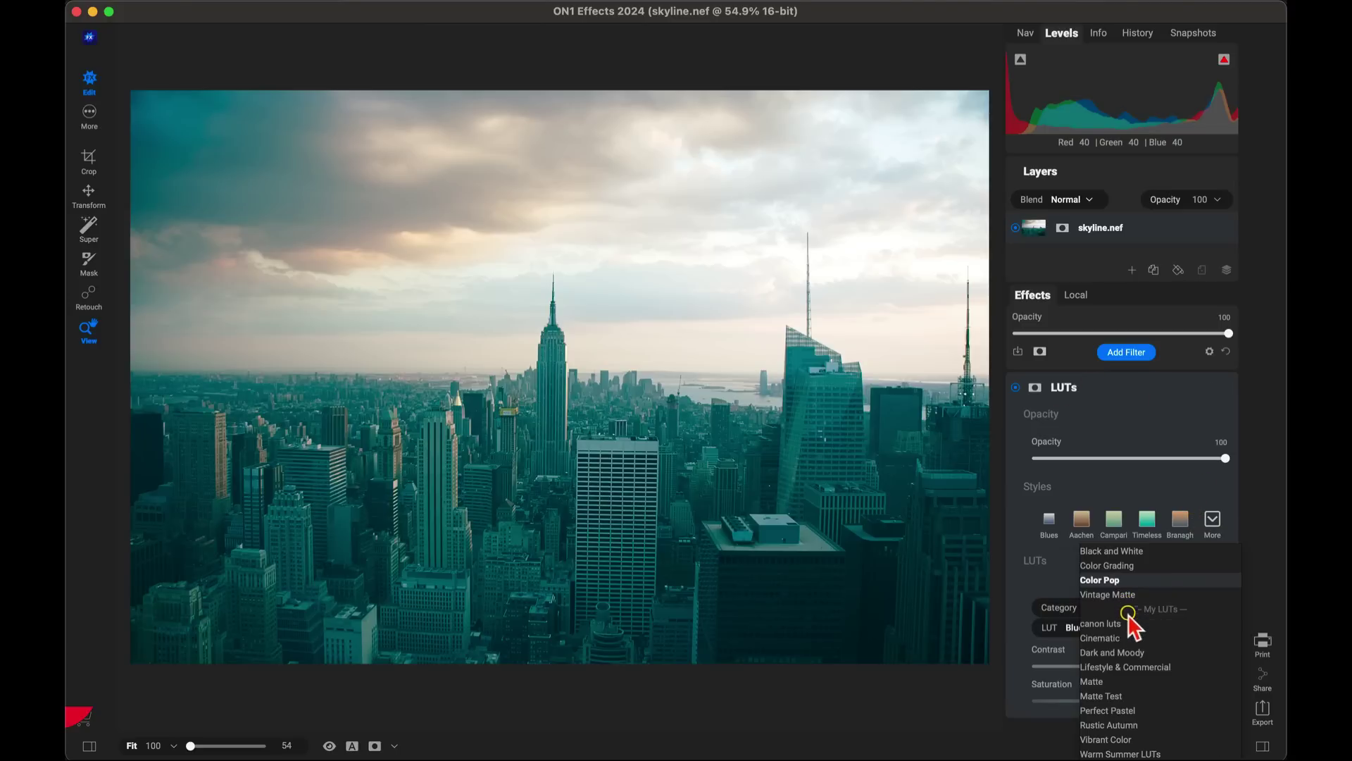
left_click(1130, 624)
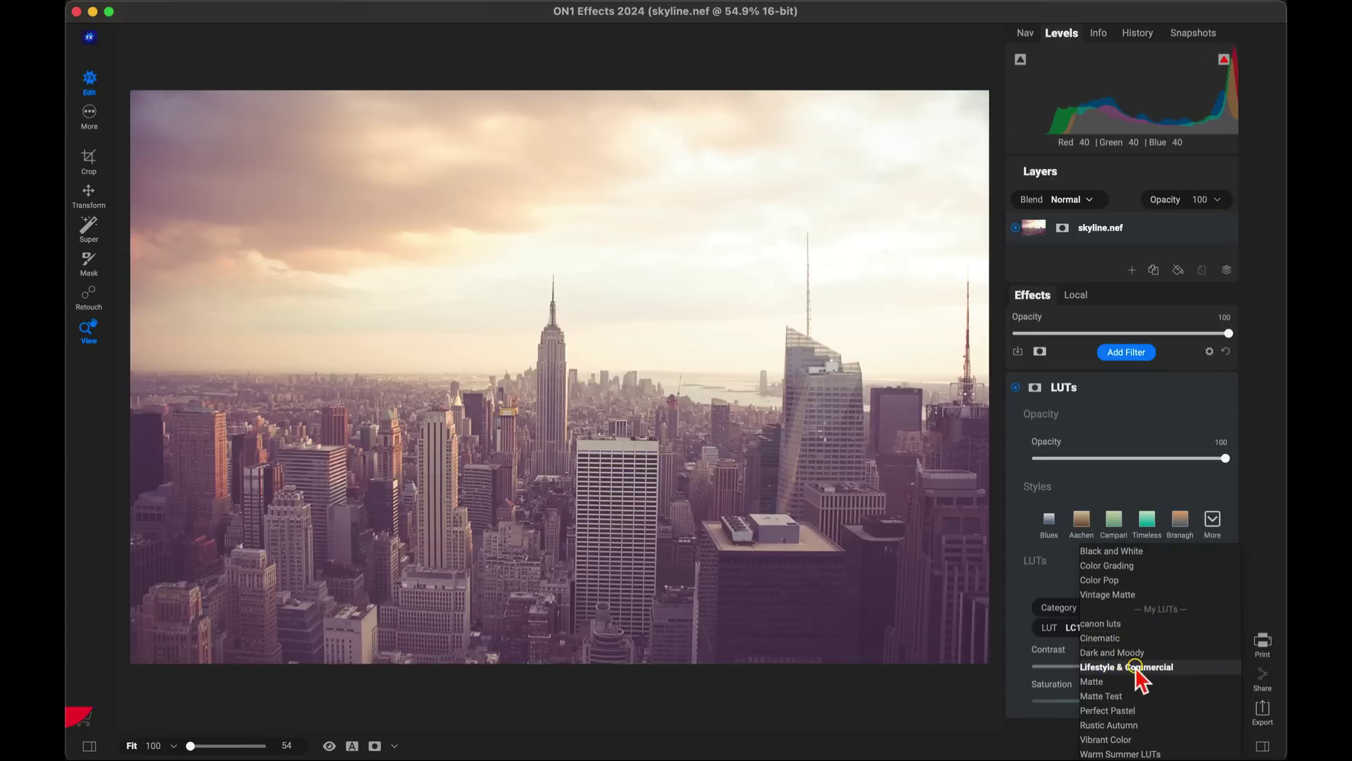
- Try LC9 from the Lifestyle Commercial category, then switch the LUT to LC1
left_click(1141, 673)
left_click(1093, 631)
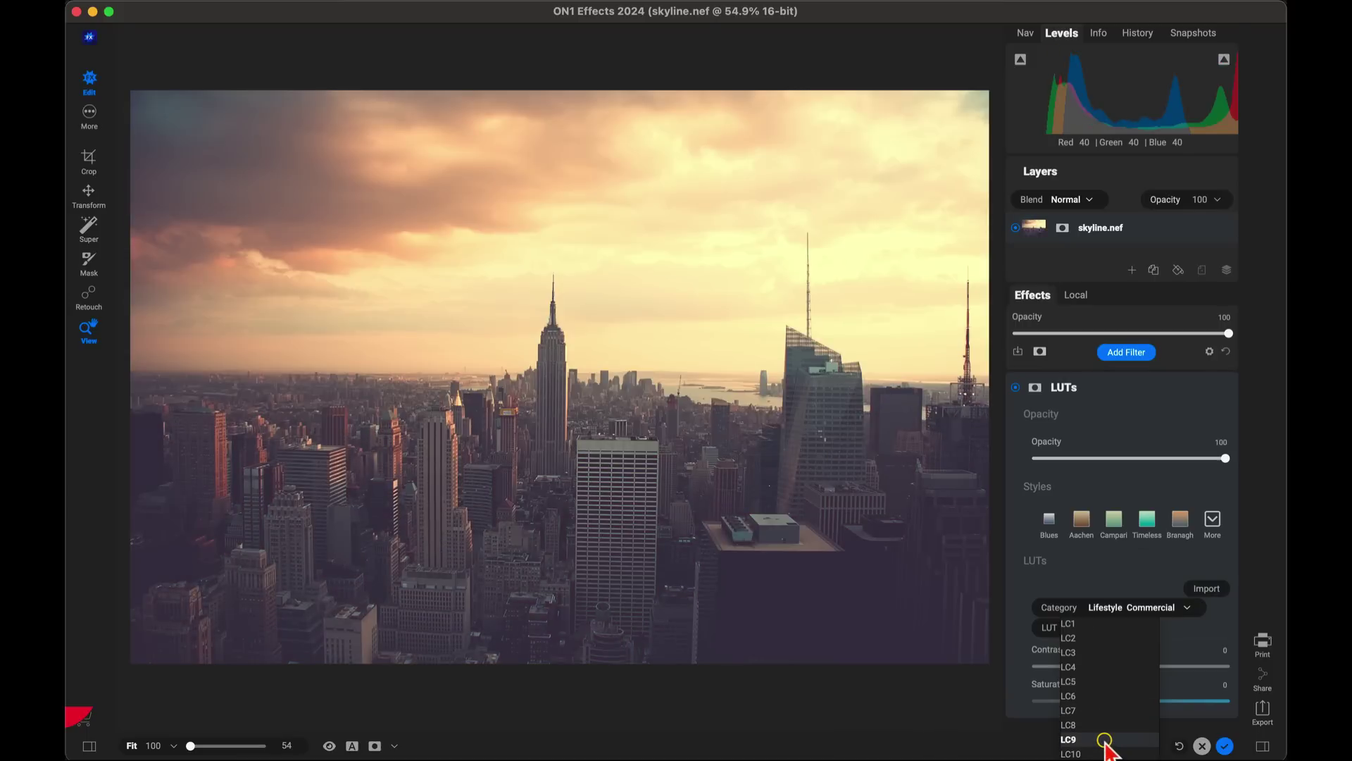
left_click(1105, 743)
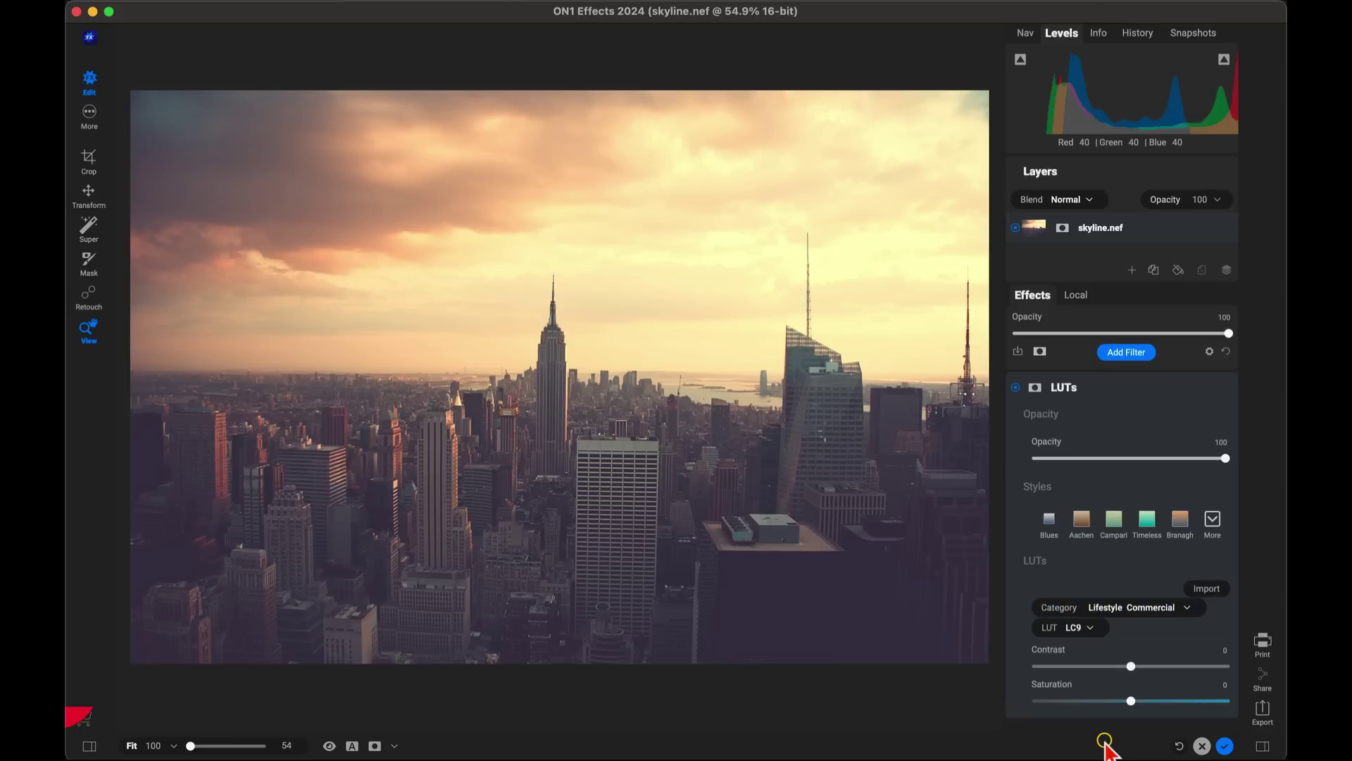
left_click(1092, 628)
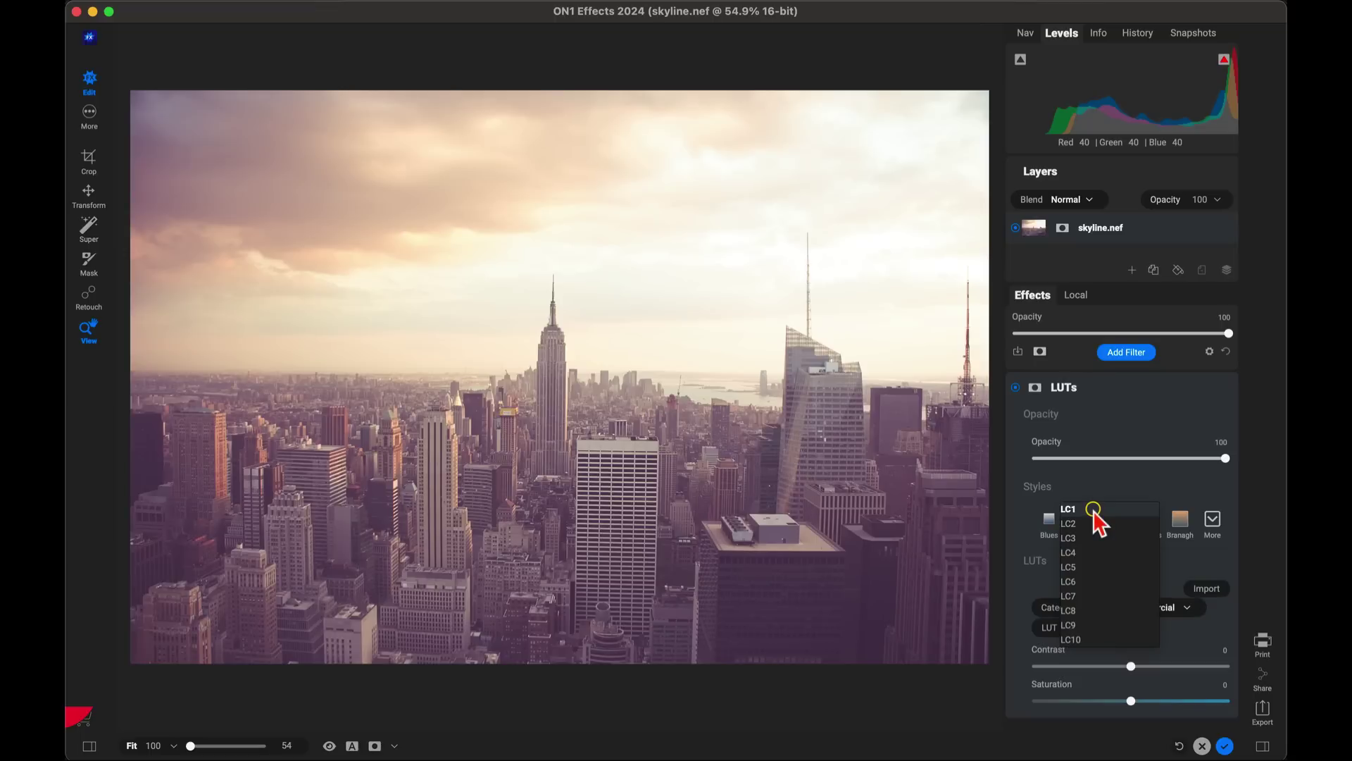
left_click(1096, 511)
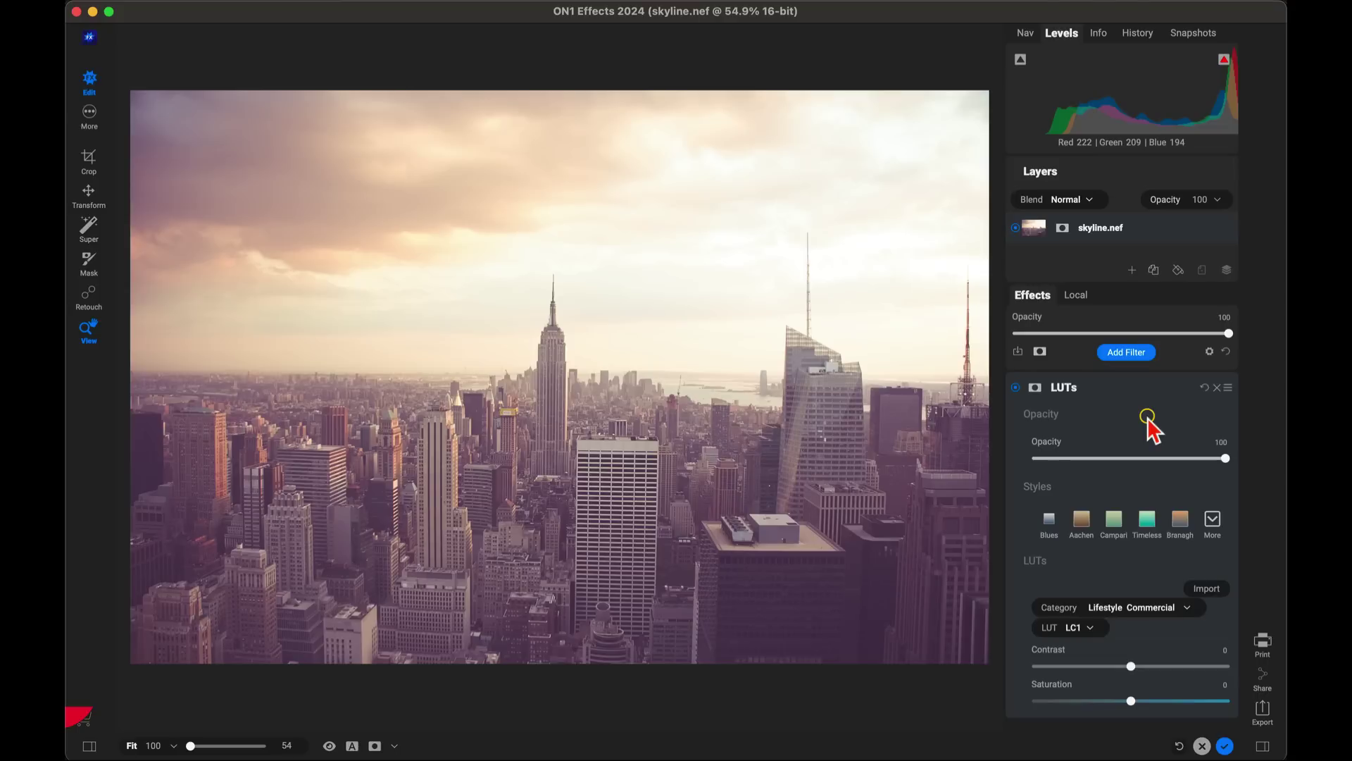
- Delete the LUTs filter and open the ON1 Lifestyle & Commercial LUTs preset category
left_click(1217, 388)
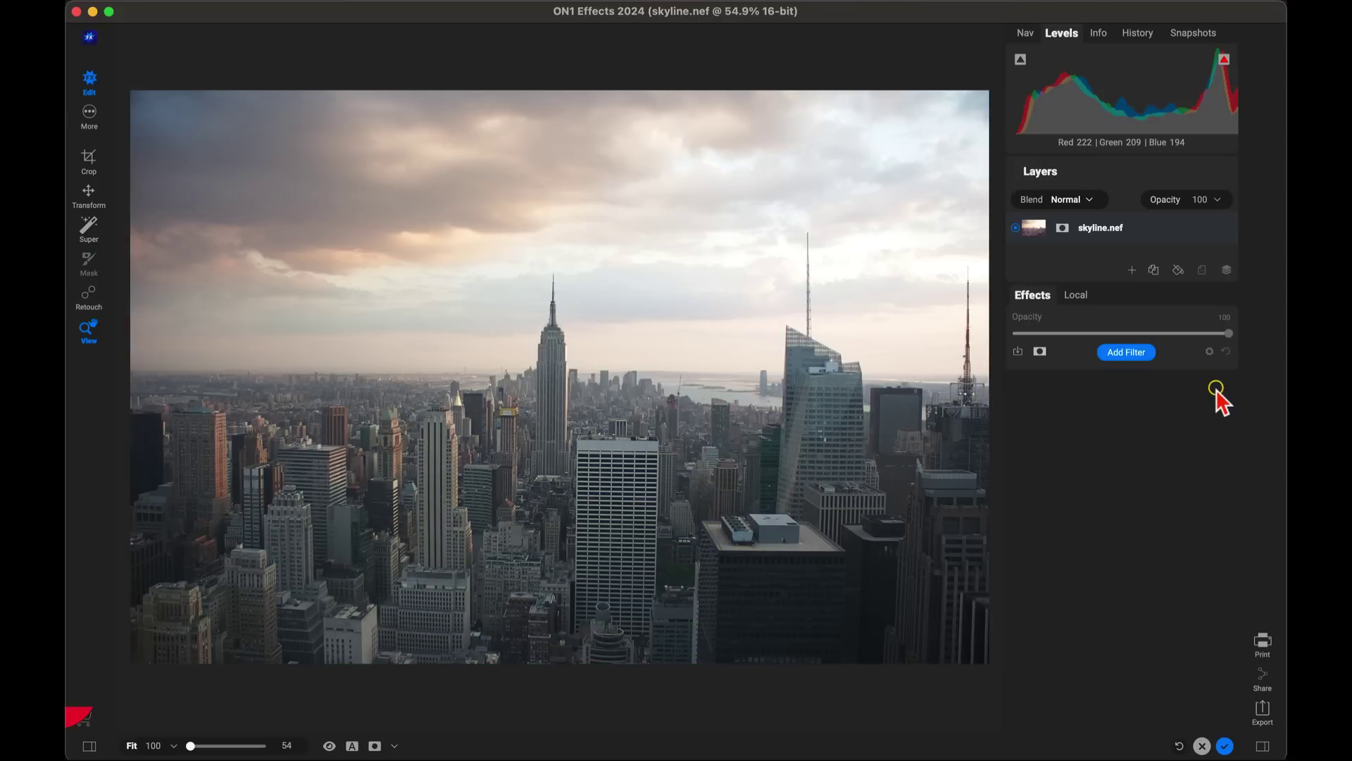
left_click(88, 746)
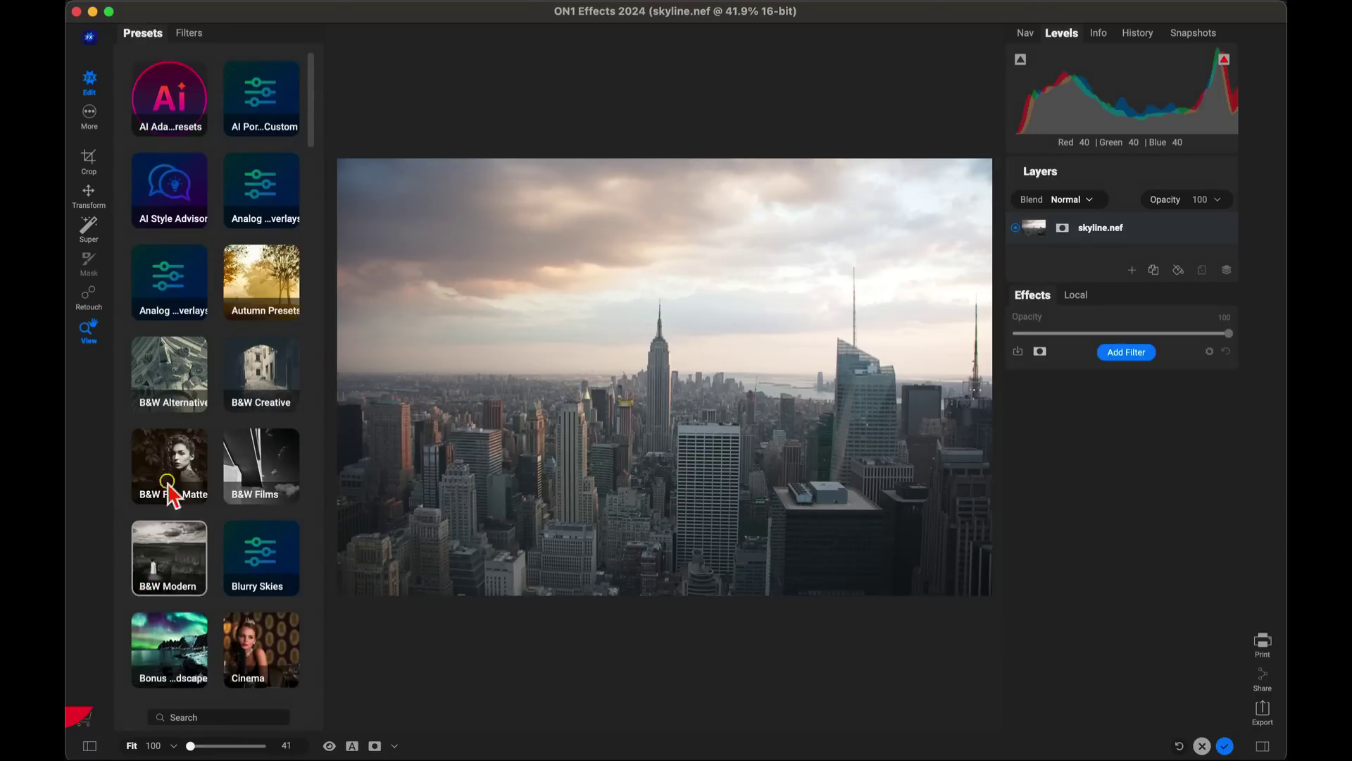
scroll(215, 370, "down", 2)
scroll(215, 370, "down", 3)
scroll(215, 370, "down", 2)
scroll(215, 371, "down", 2)
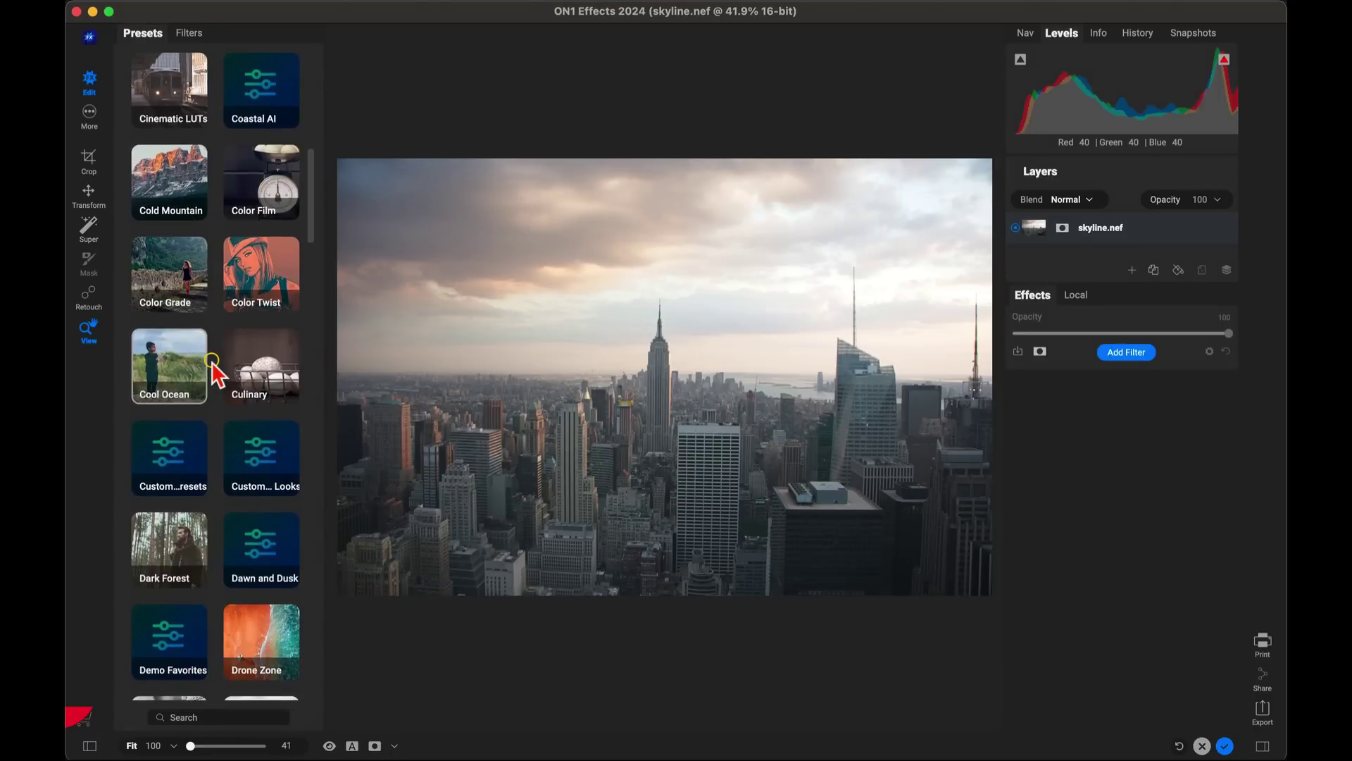
scroll(215, 370, "down", 2)
scroll(214, 369, "down", 2)
scroll(215, 370, "down", 2)
scroll(215, 370, "down", 2)
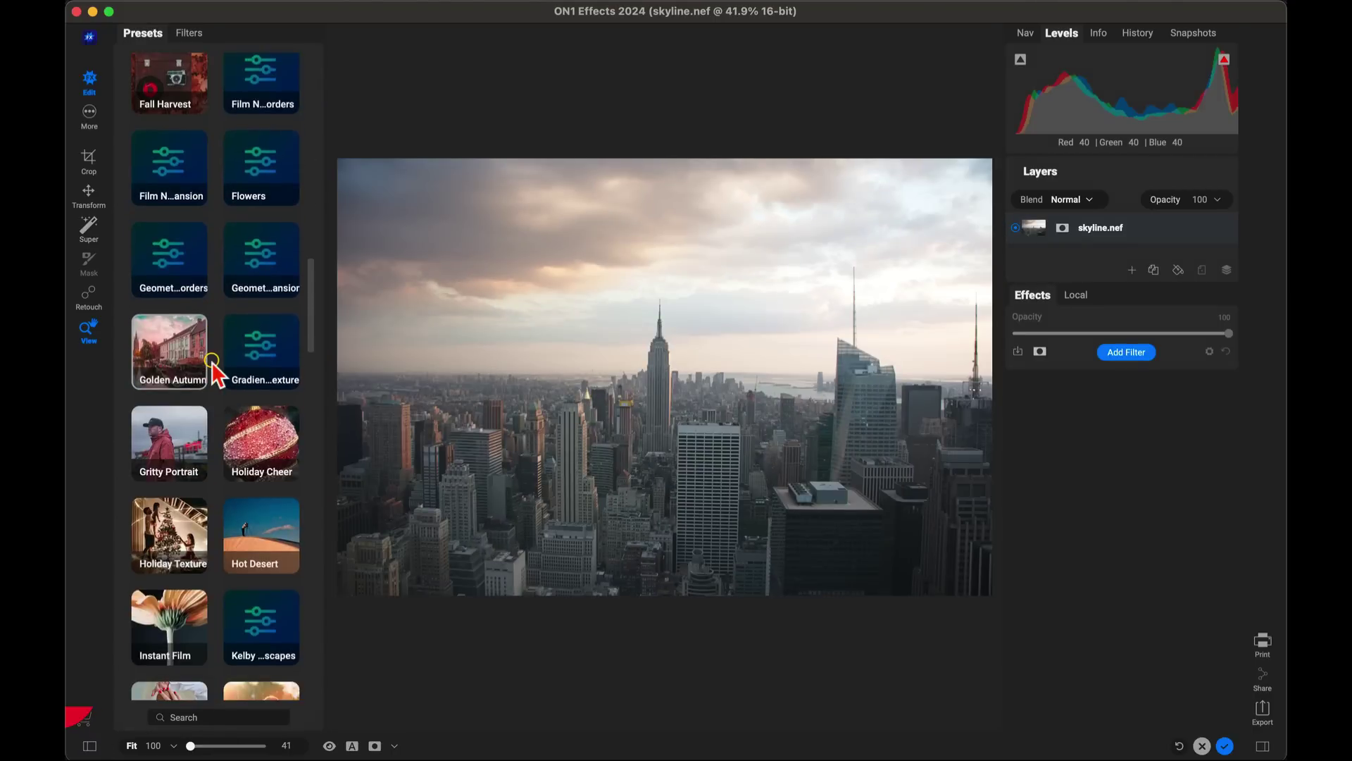
scroll(214, 370, "down", 2)
scroll(215, 370, "down", 3)
scroll(214, 371, "down", 2)
scroll(214, 370, "down", 2)
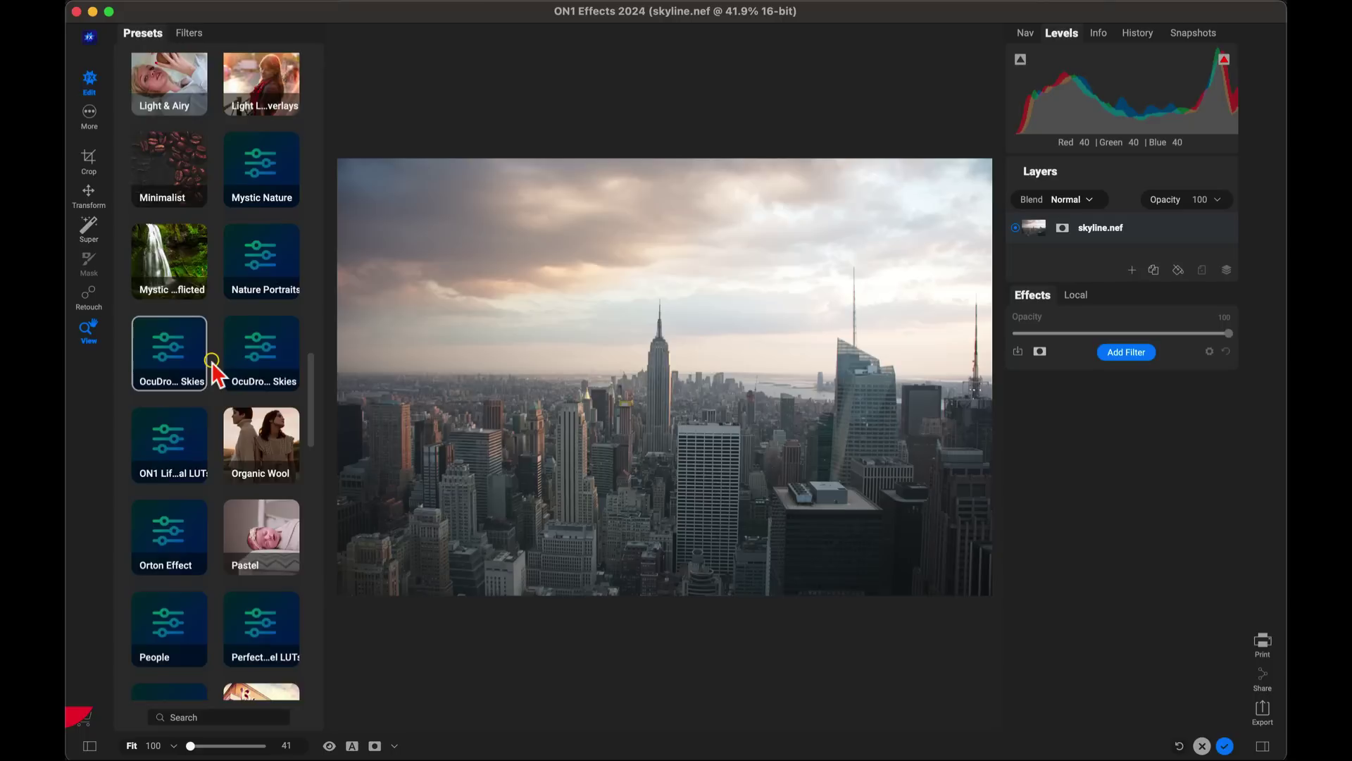
scroll(215, 370, "down", 2)
scroll(212, 362, "down", 1)
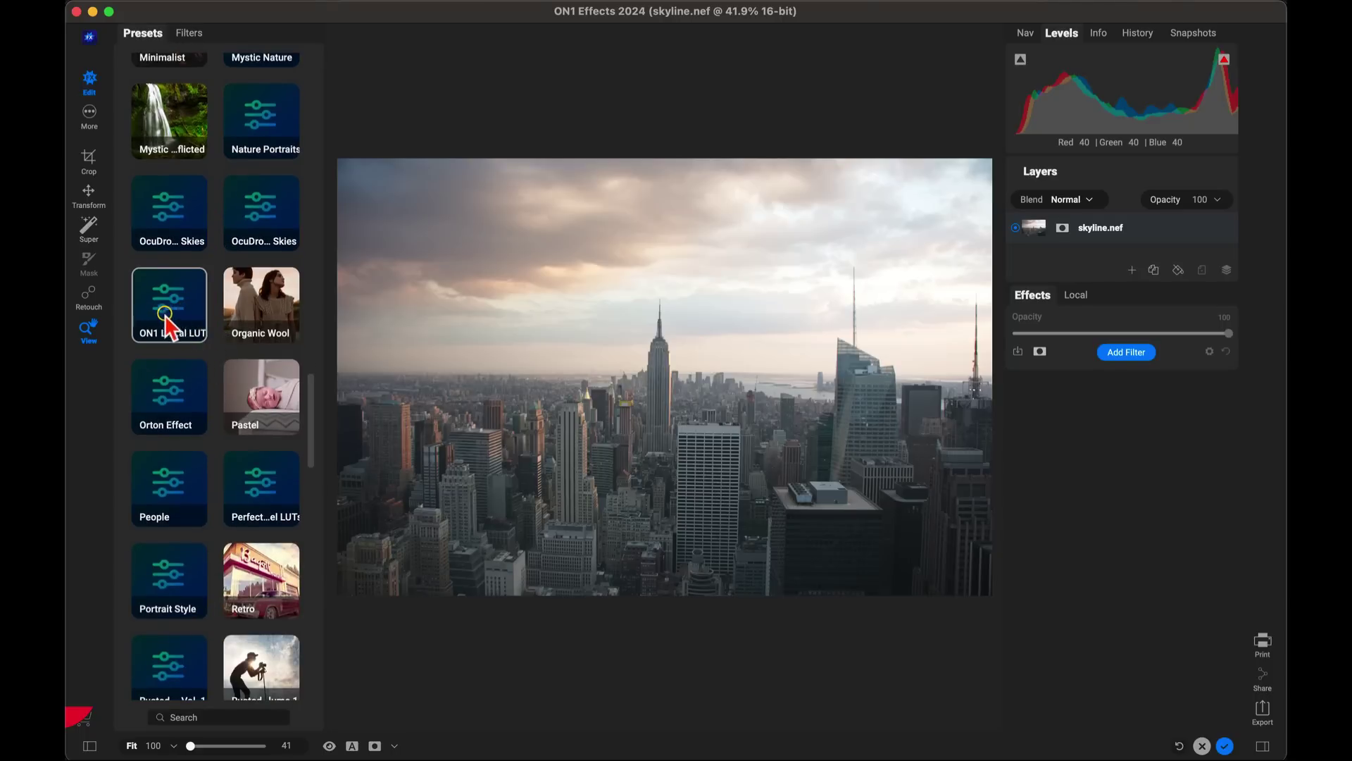
left_click(184, 318)
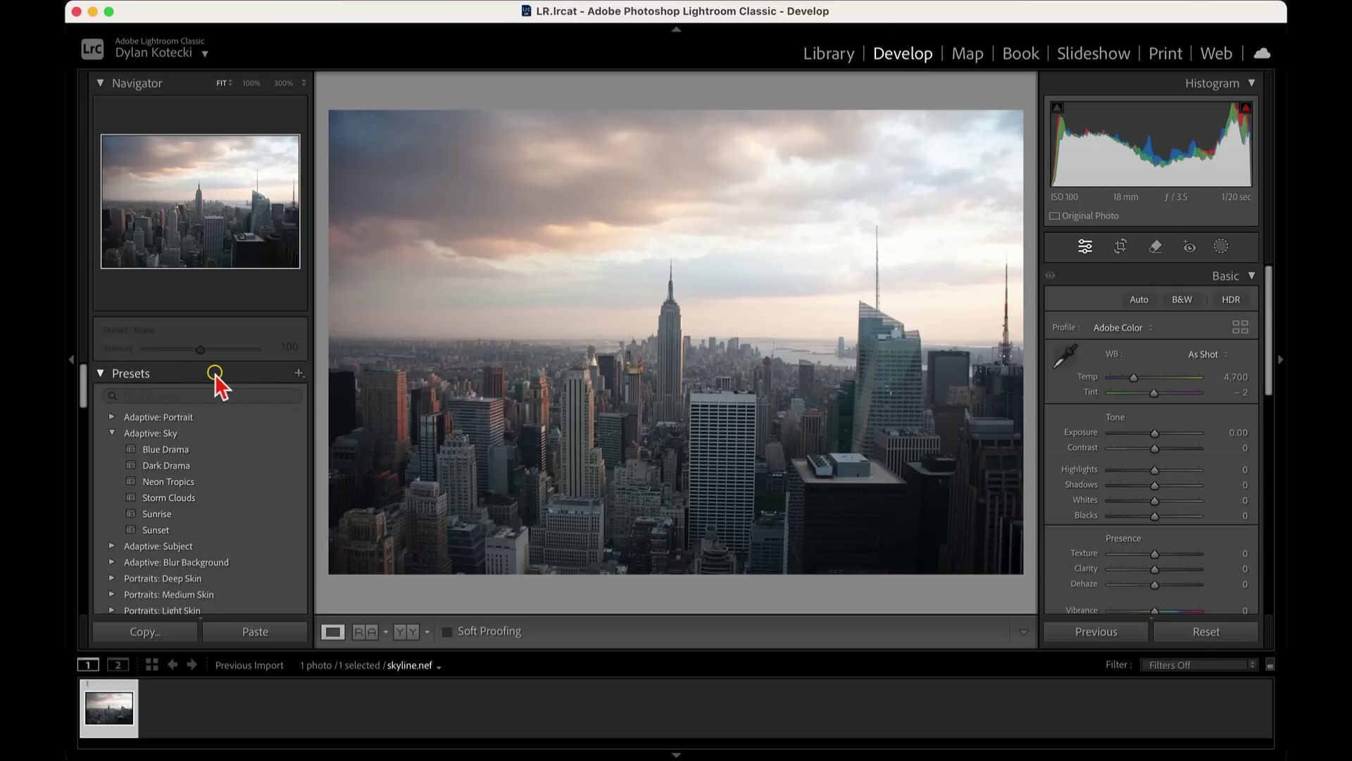
- Use Import Presets to select LC1–LC10.xmp from ON1 Lifestyle & Commercial LUTs > For Lightroom > XMP Files
left_click(296, 374)
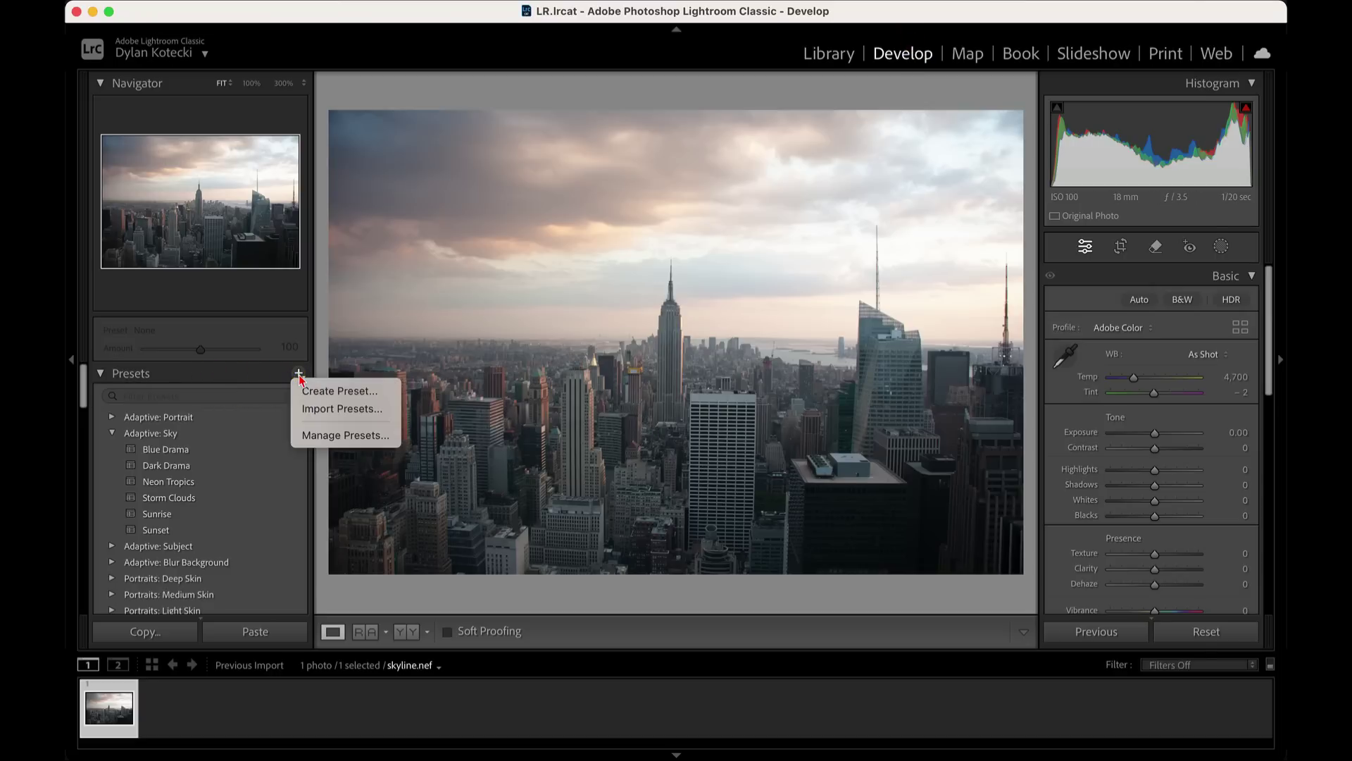
left_click(336, 409)
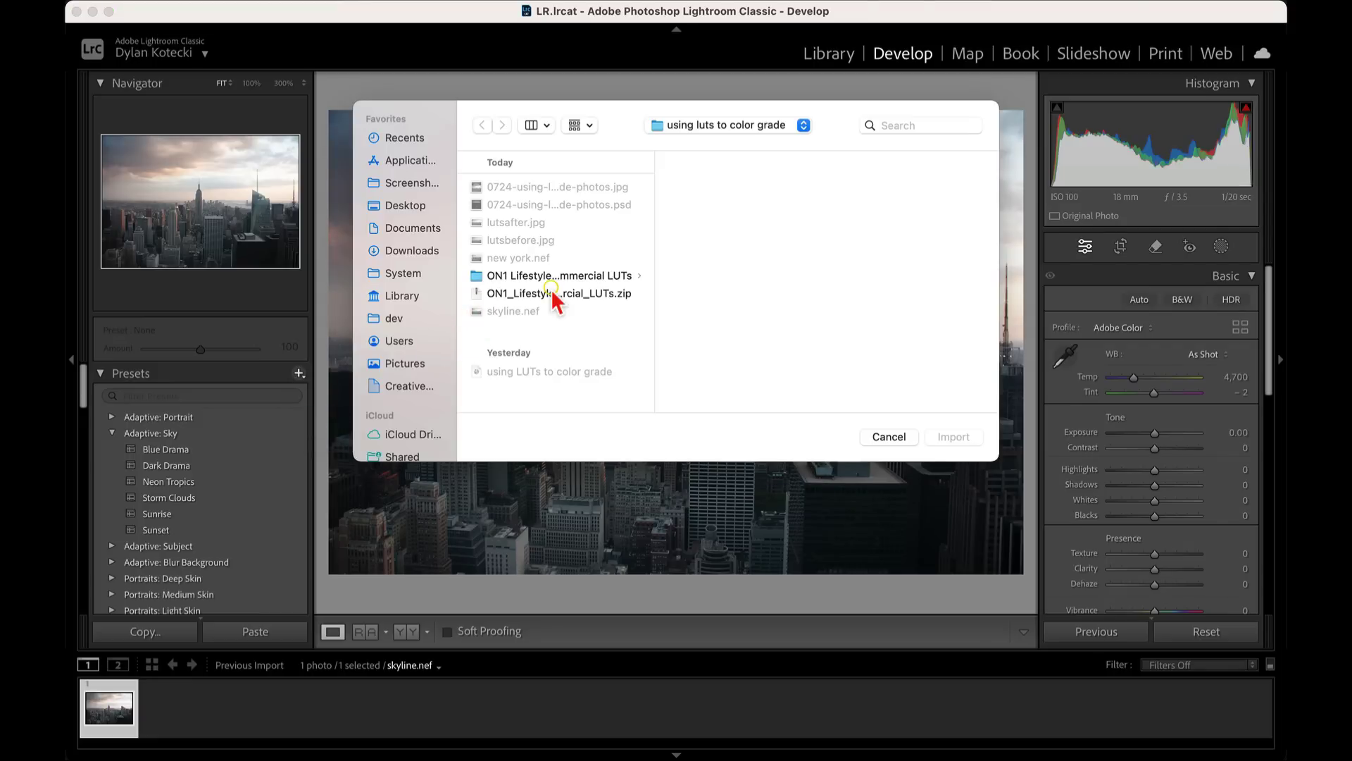
left_click(595, 277)
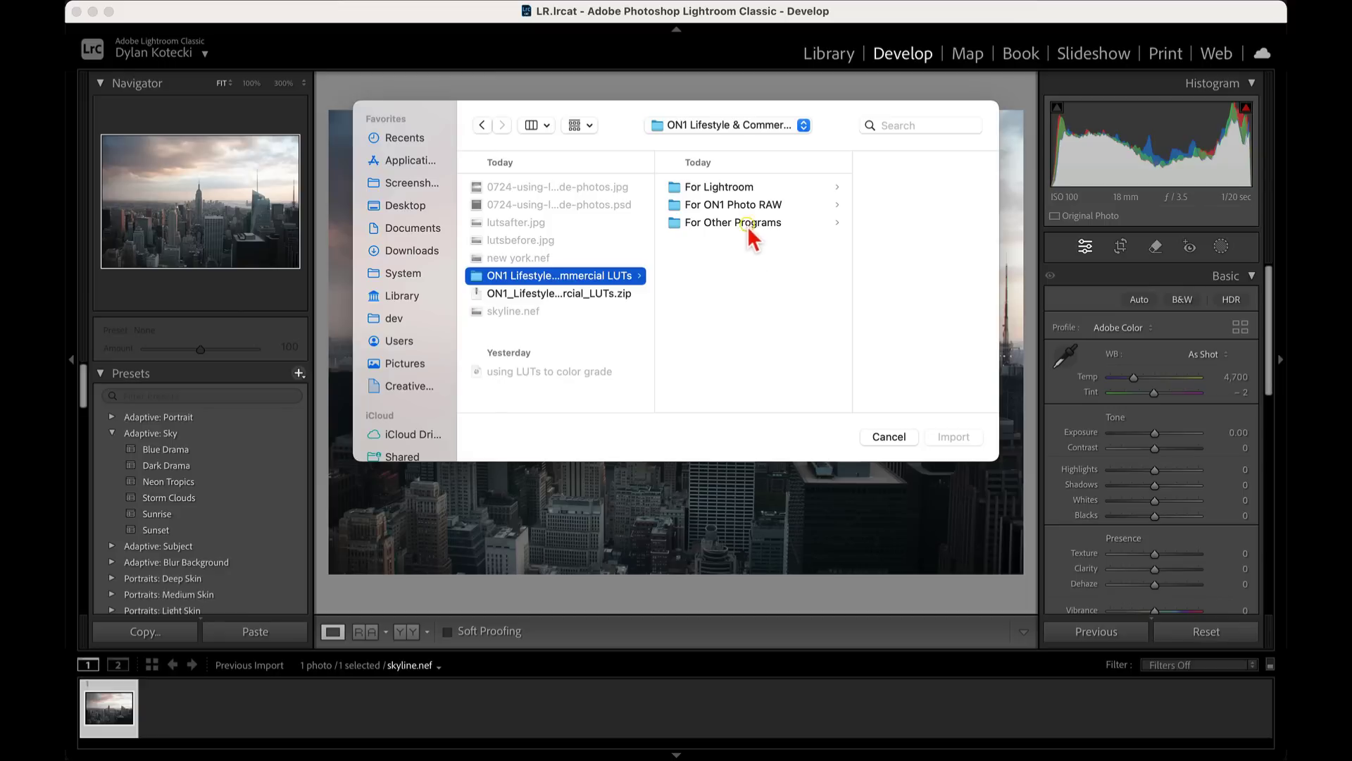
left_click(749, 190)
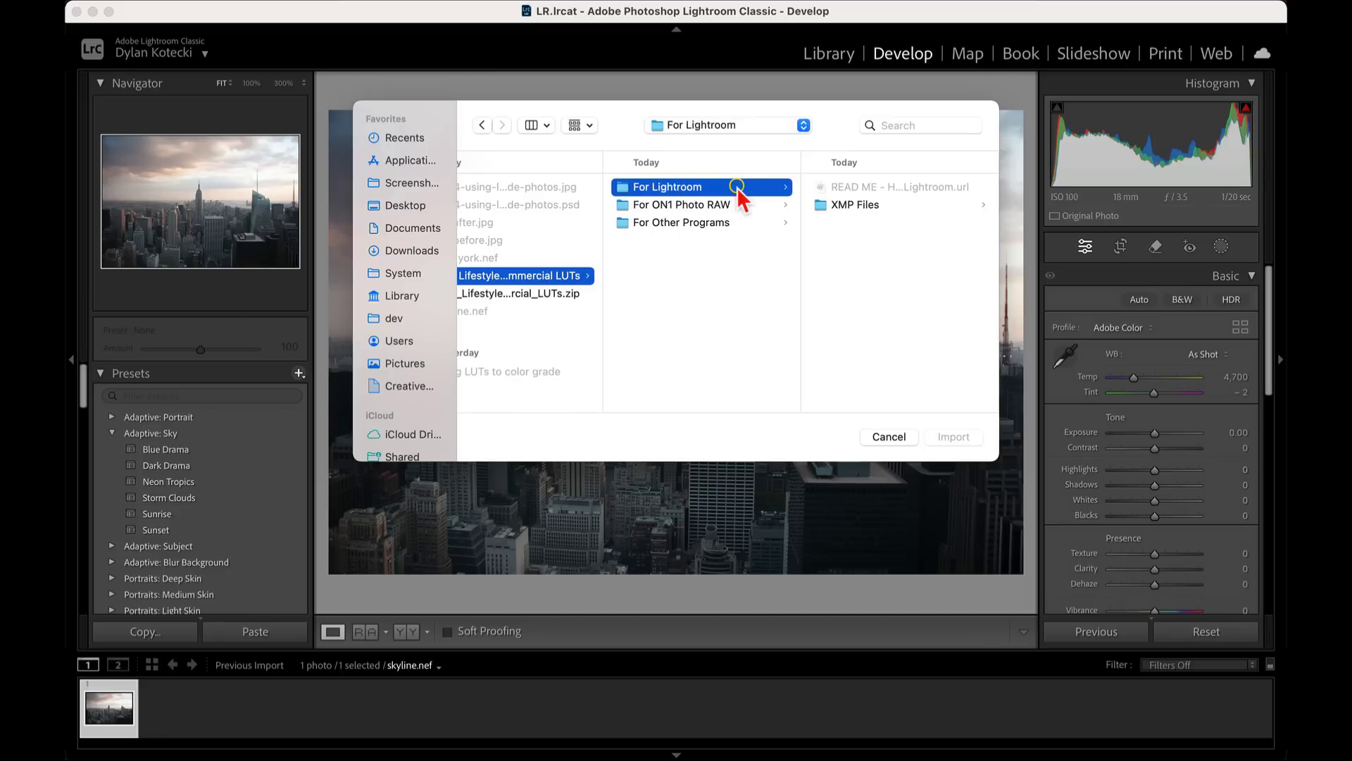
left_click(853, 208)
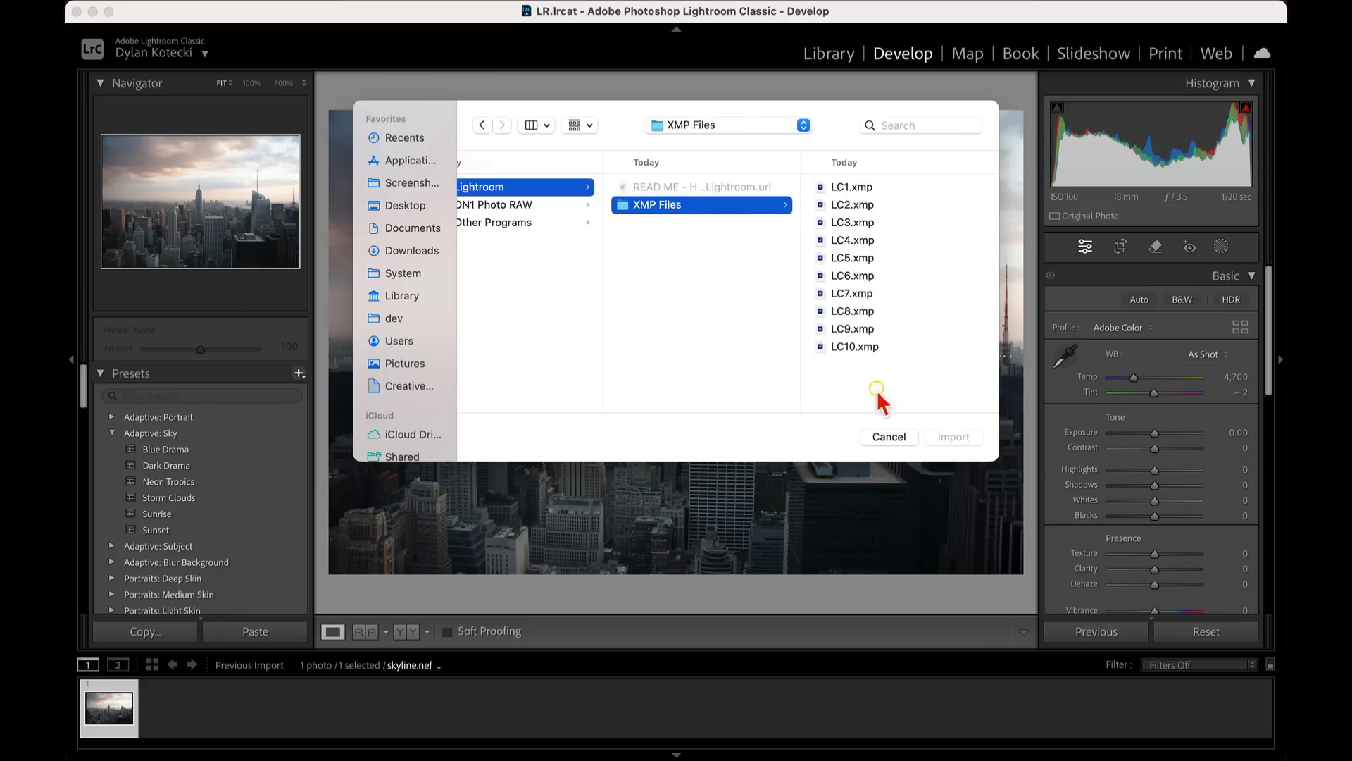
left_click_drag(869, 385, 854, 190)
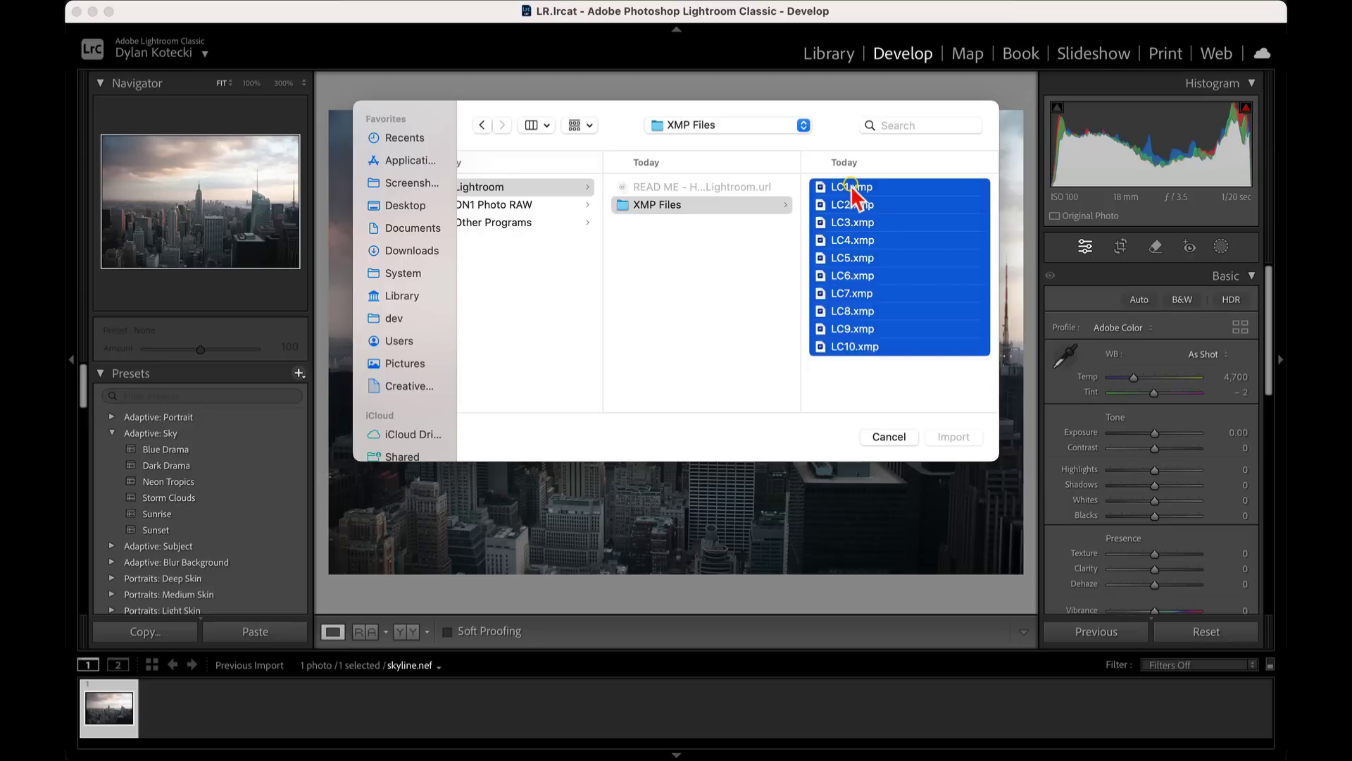
left_click(954, 438)
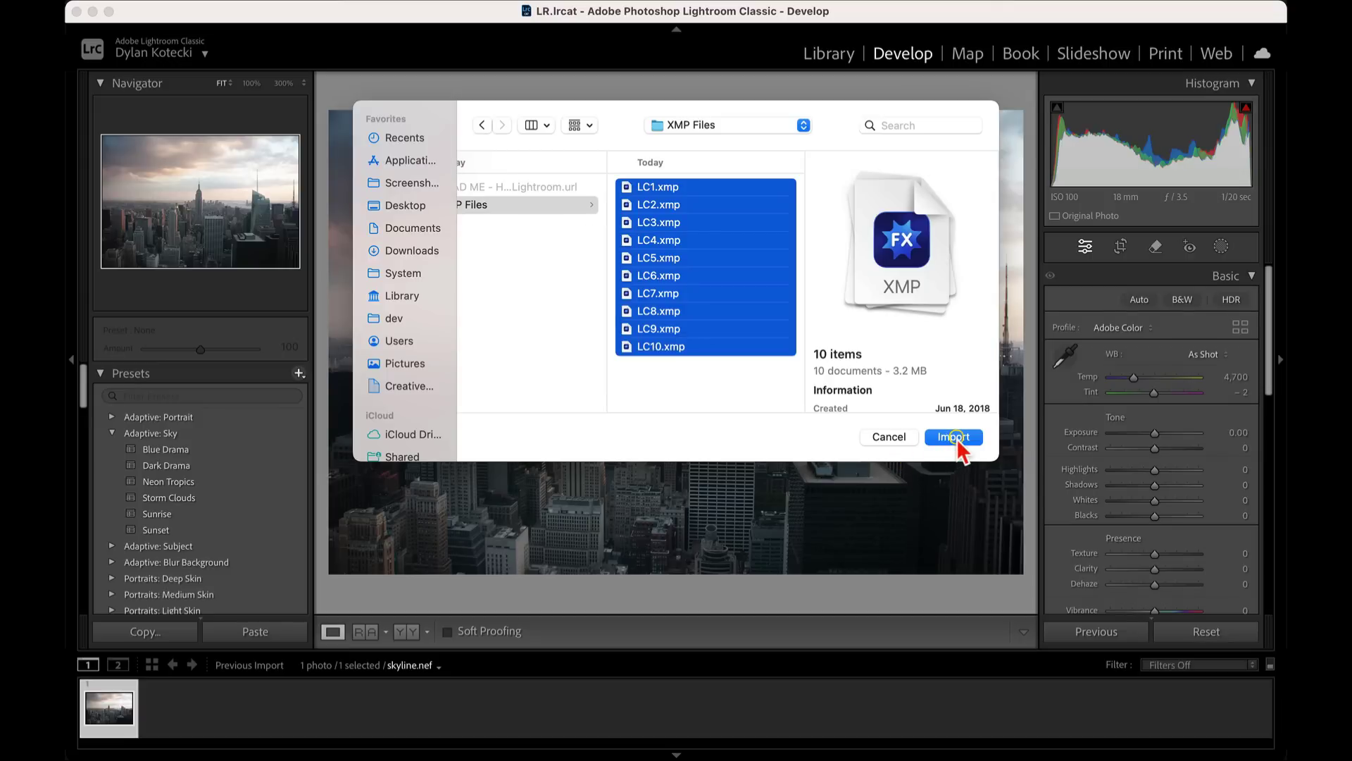
- Import the ten LC presets and open the profile browser beside Profile: Adobe Color
left_click(955, 437)
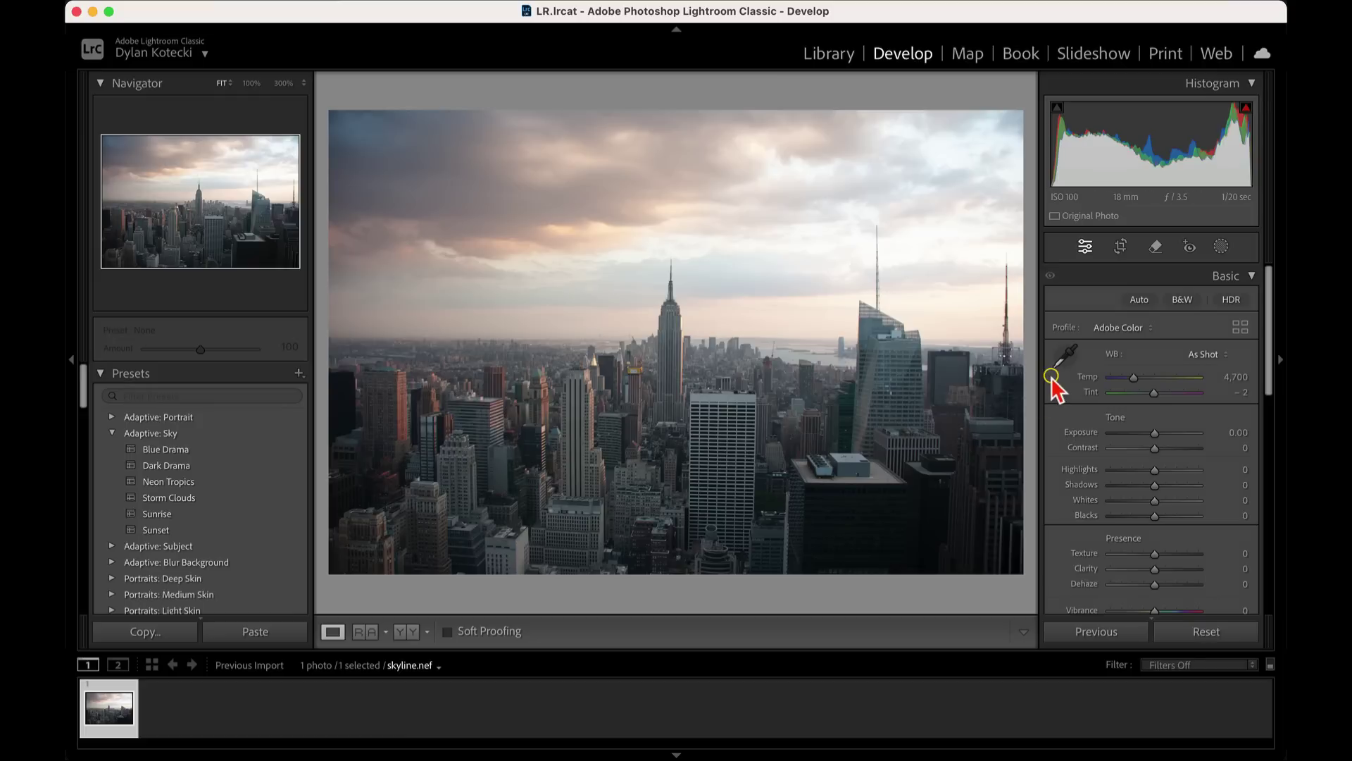
left_click(1060, 330)
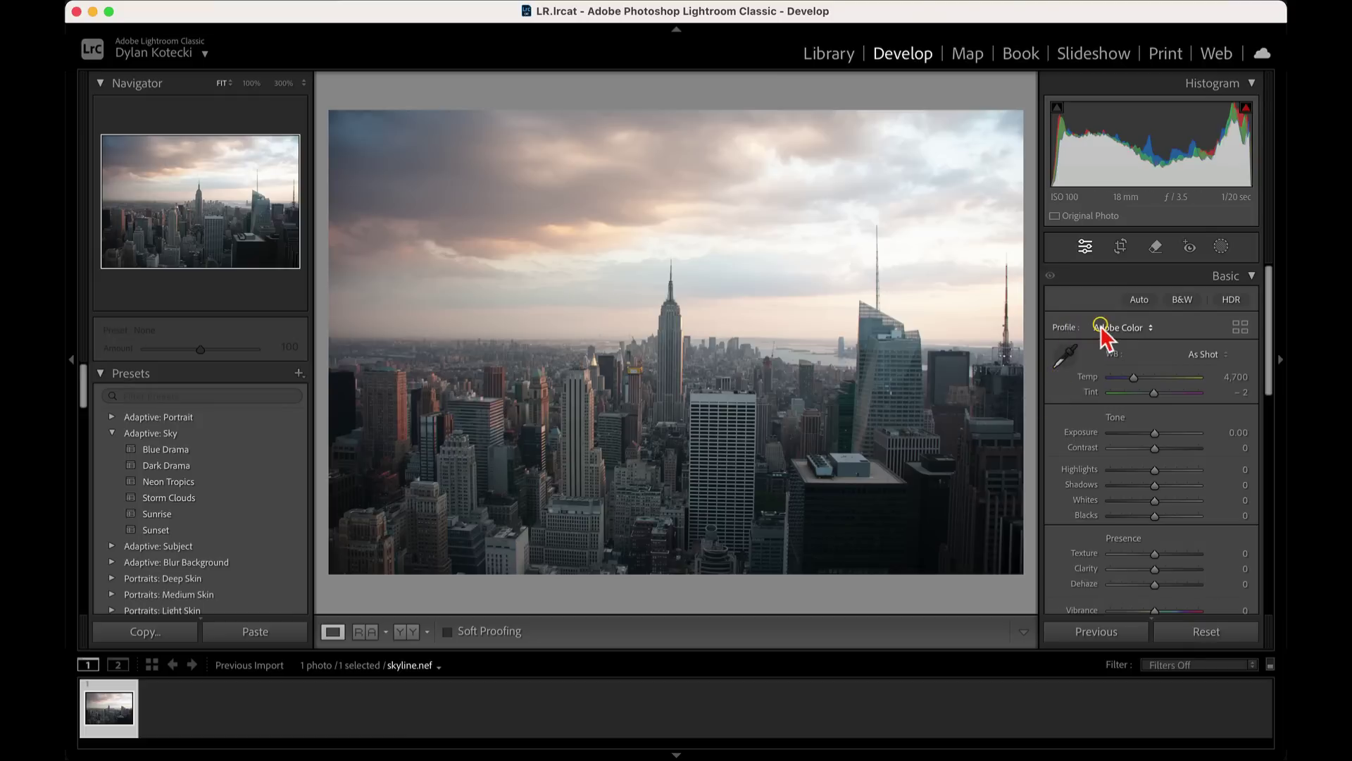
left_click(905, 57)
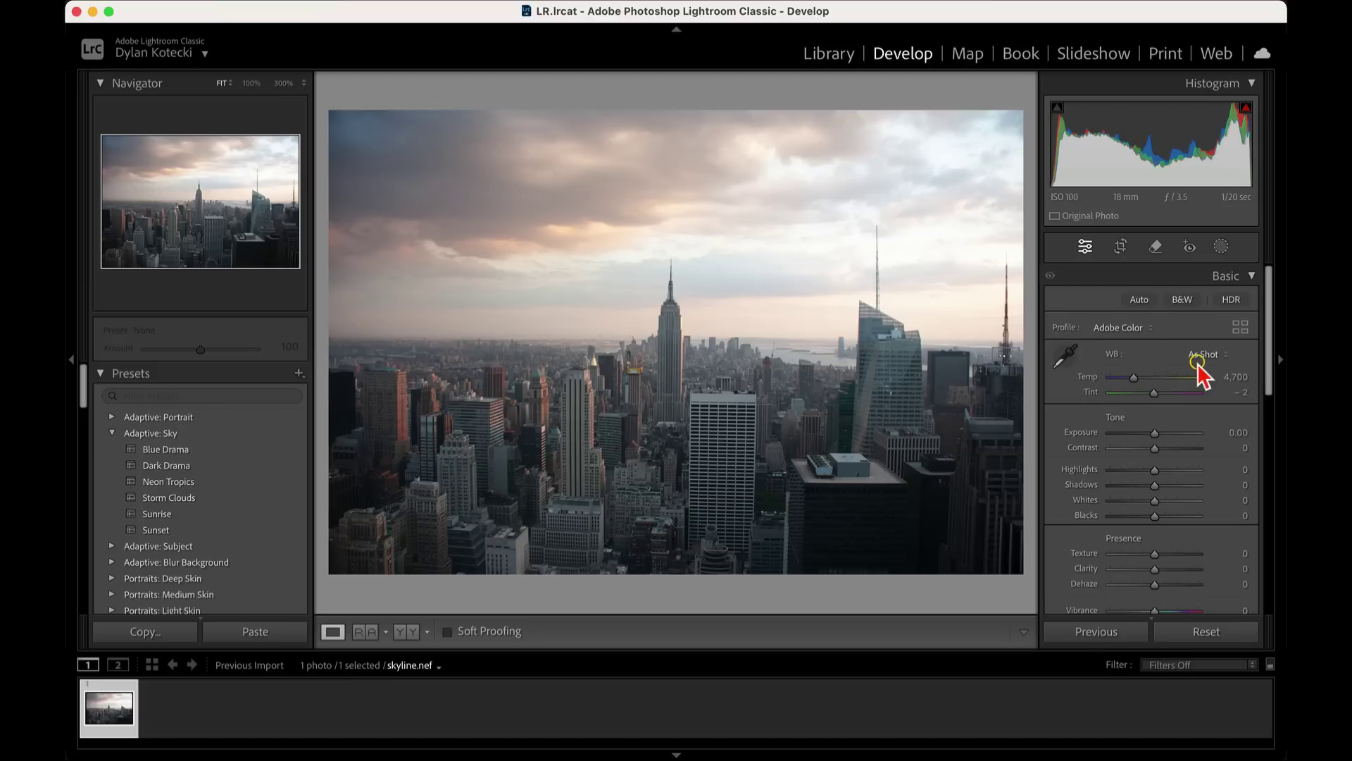
left_click(1241, 329)
left_click(1242, 328)
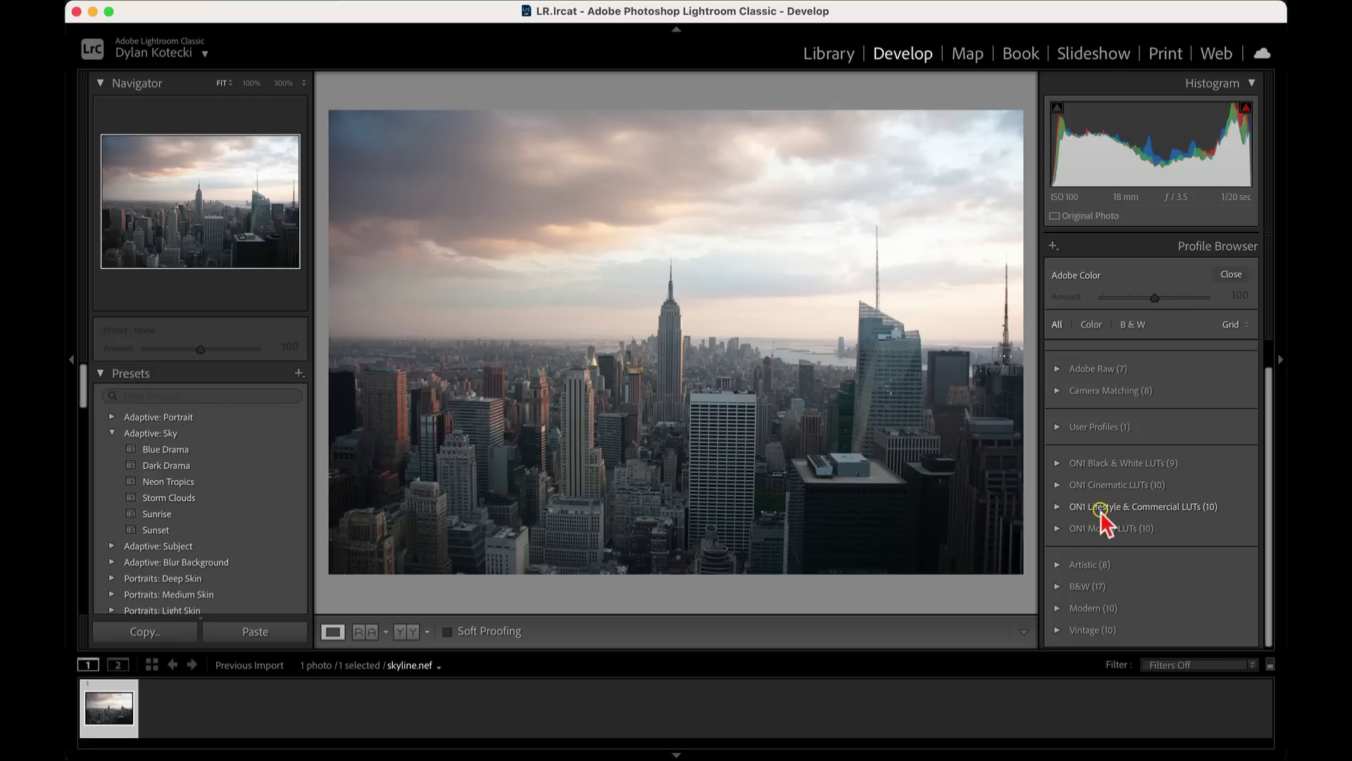
- Apply the LC7 profile from ON1 Lifestyle & Commercial LUTs, then toggle the before/after view
left_click(1059, 508)
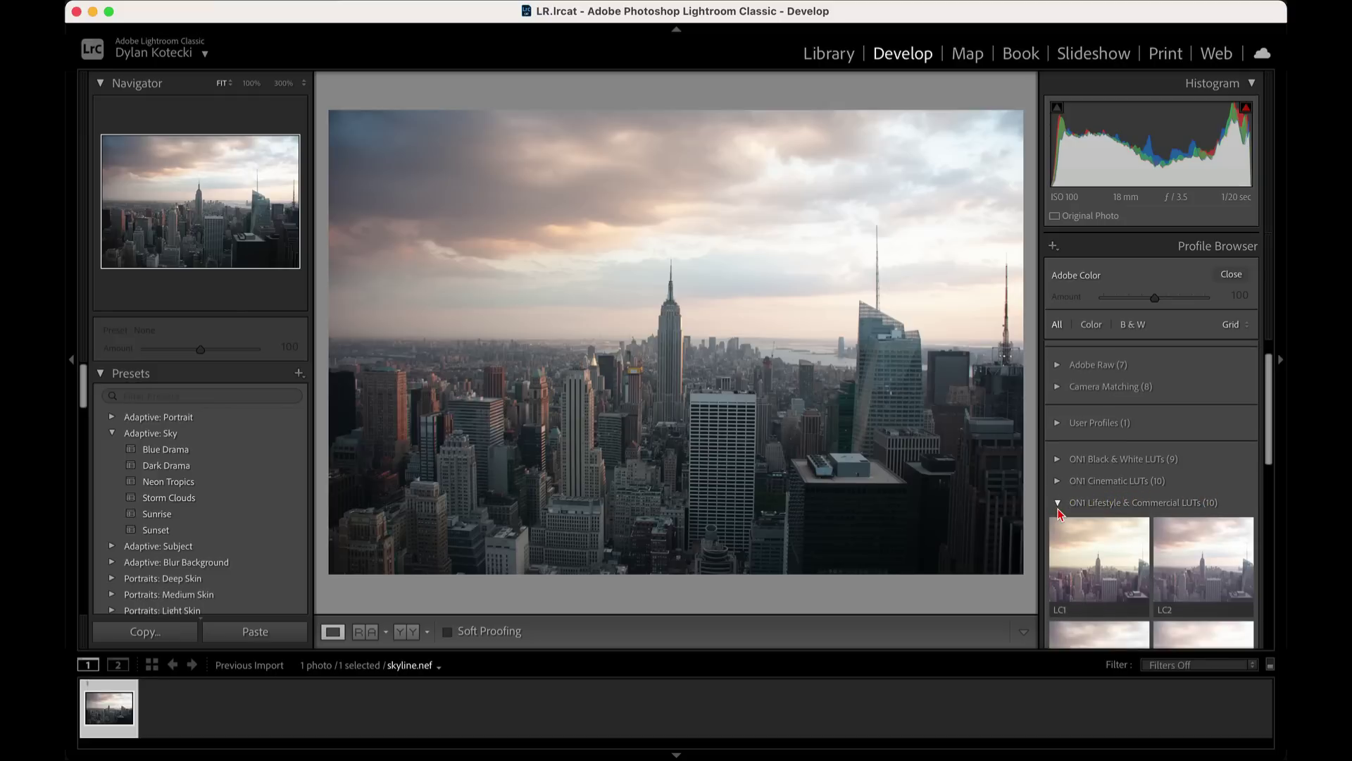
scroll(1096, 487, "down", 3)
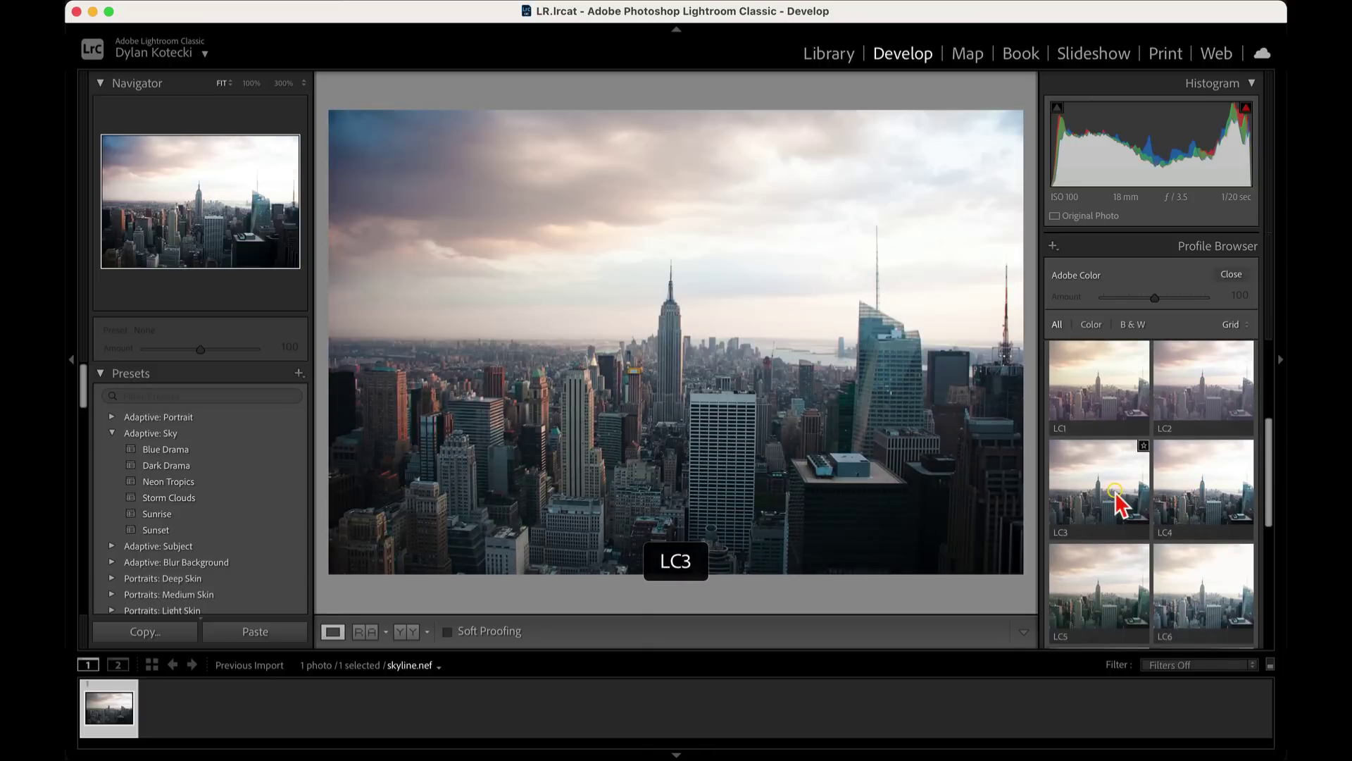
scroll(1126, 502, "down", 2)
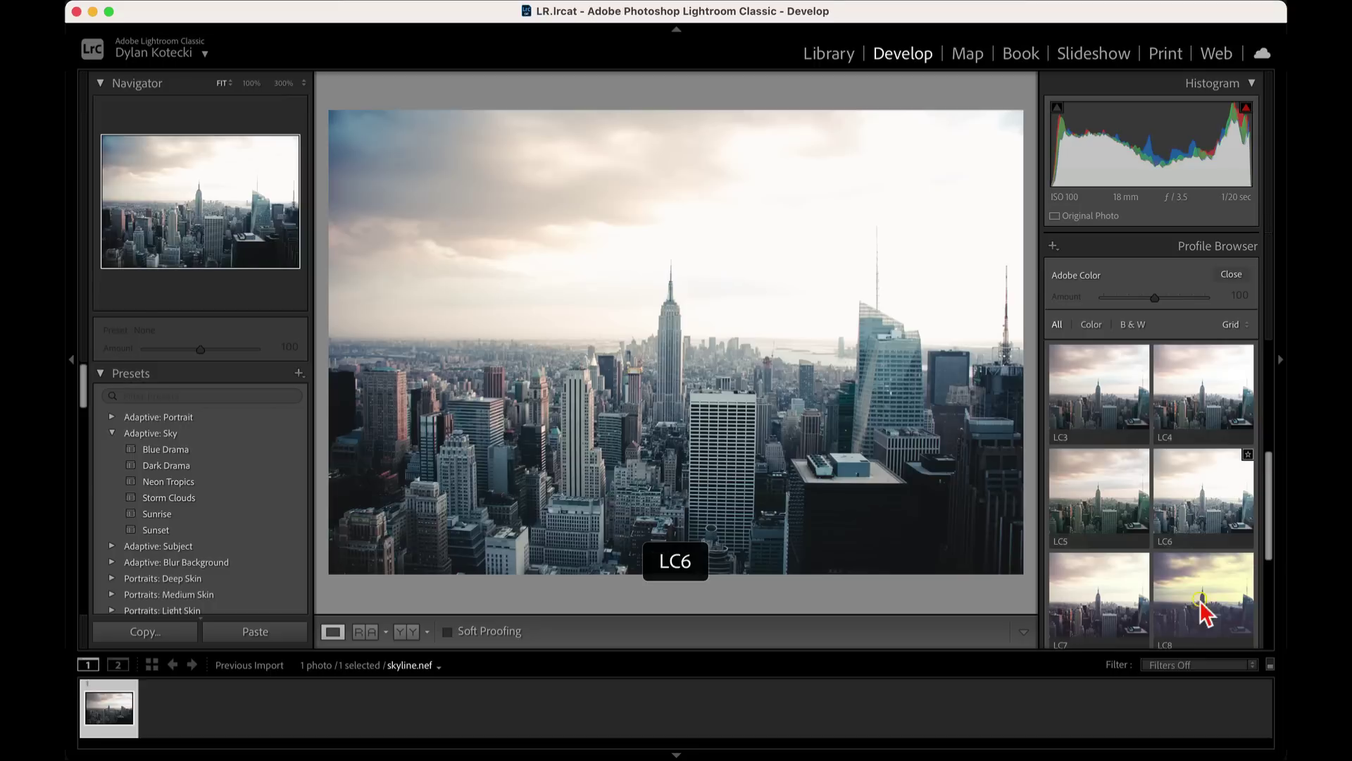
left_click(1128, 608)
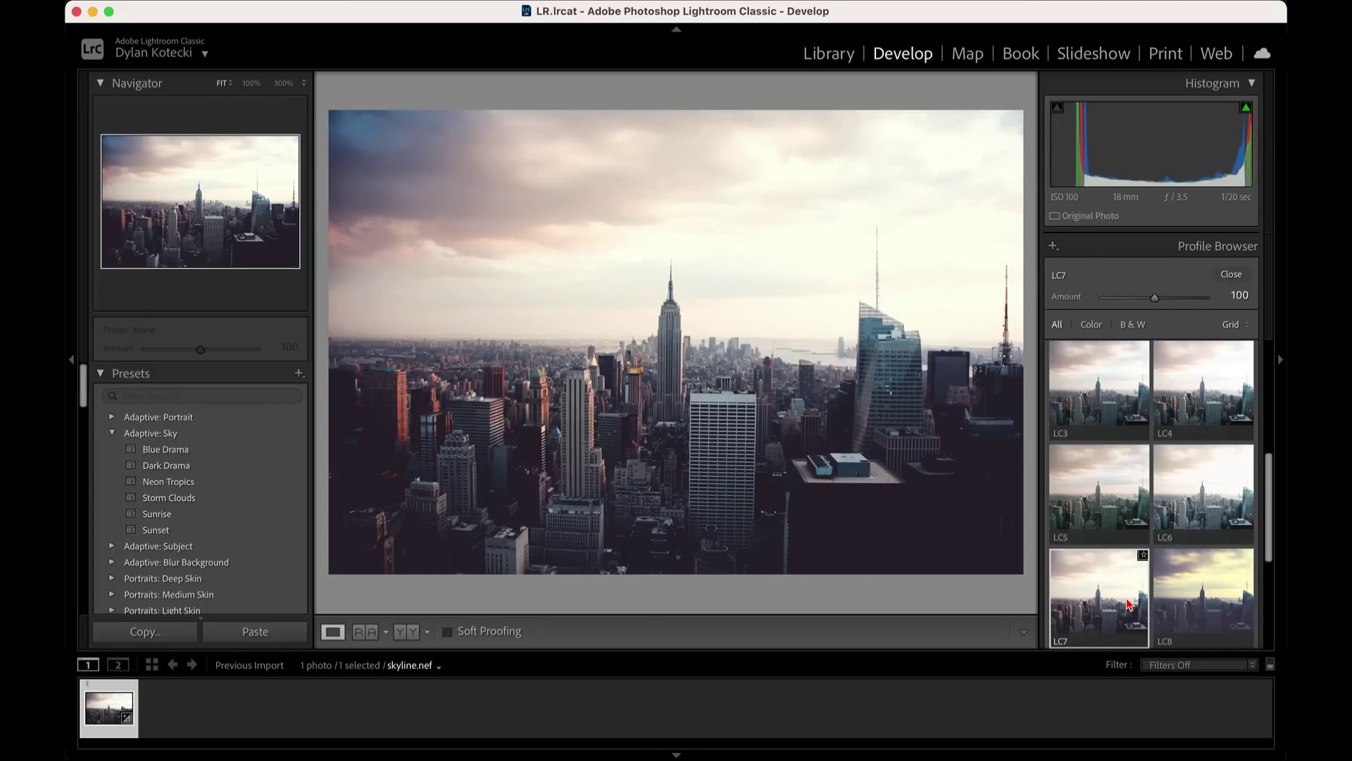
key("backslash")
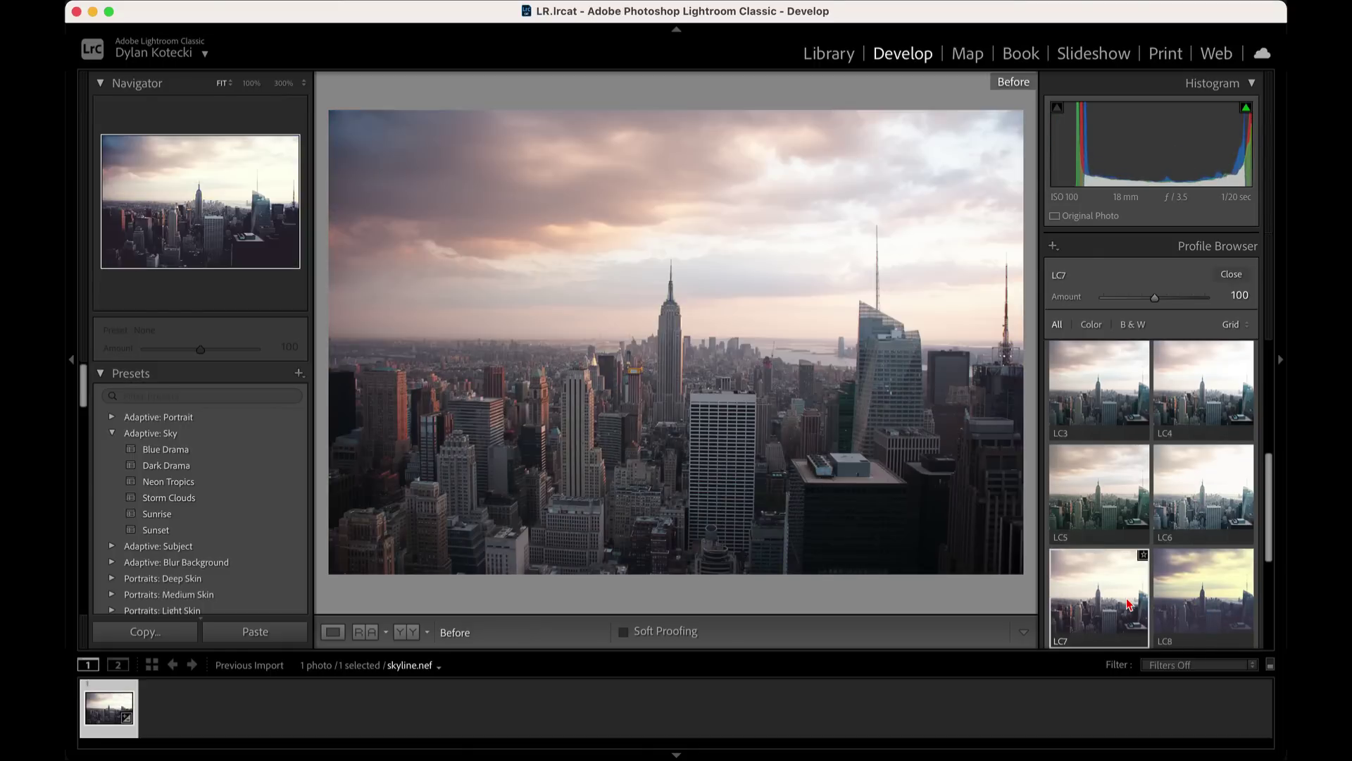
key("backslash")
key("backslash")
key("backslash")
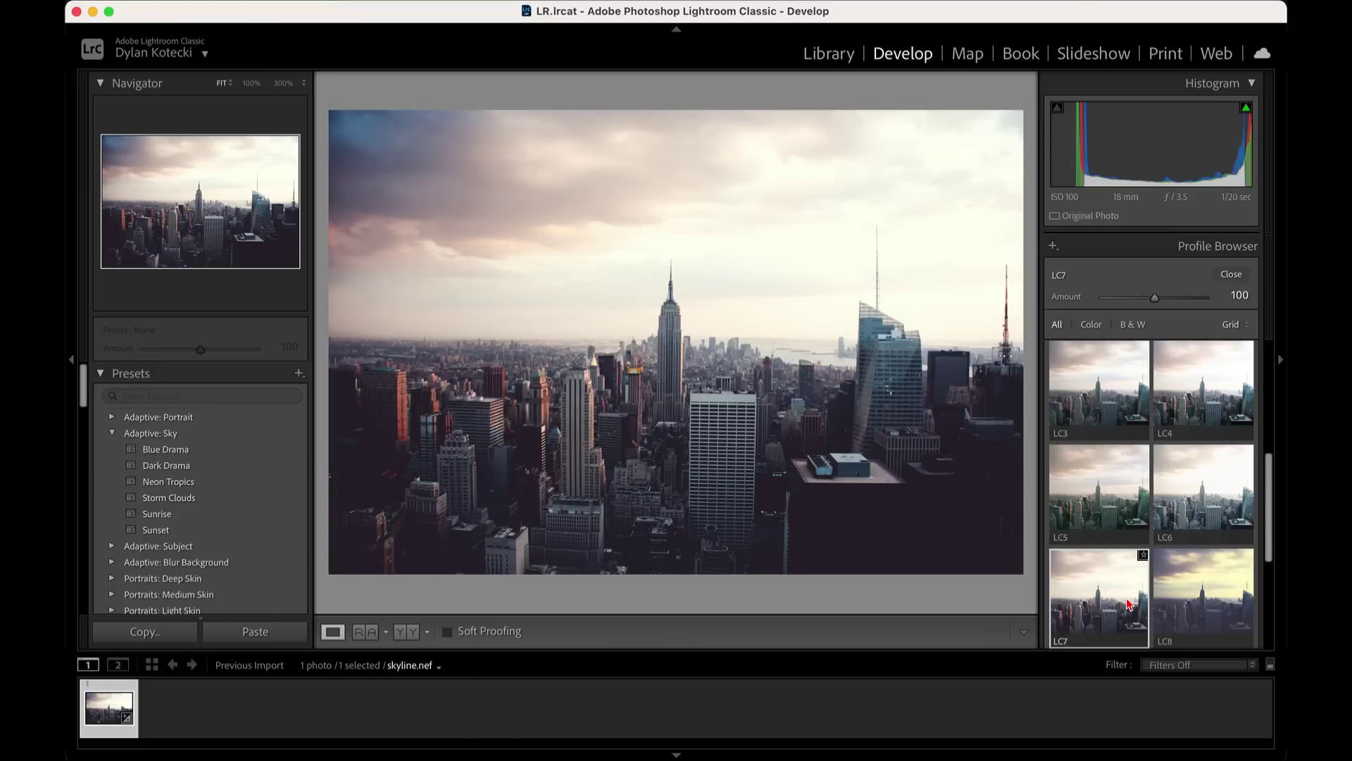